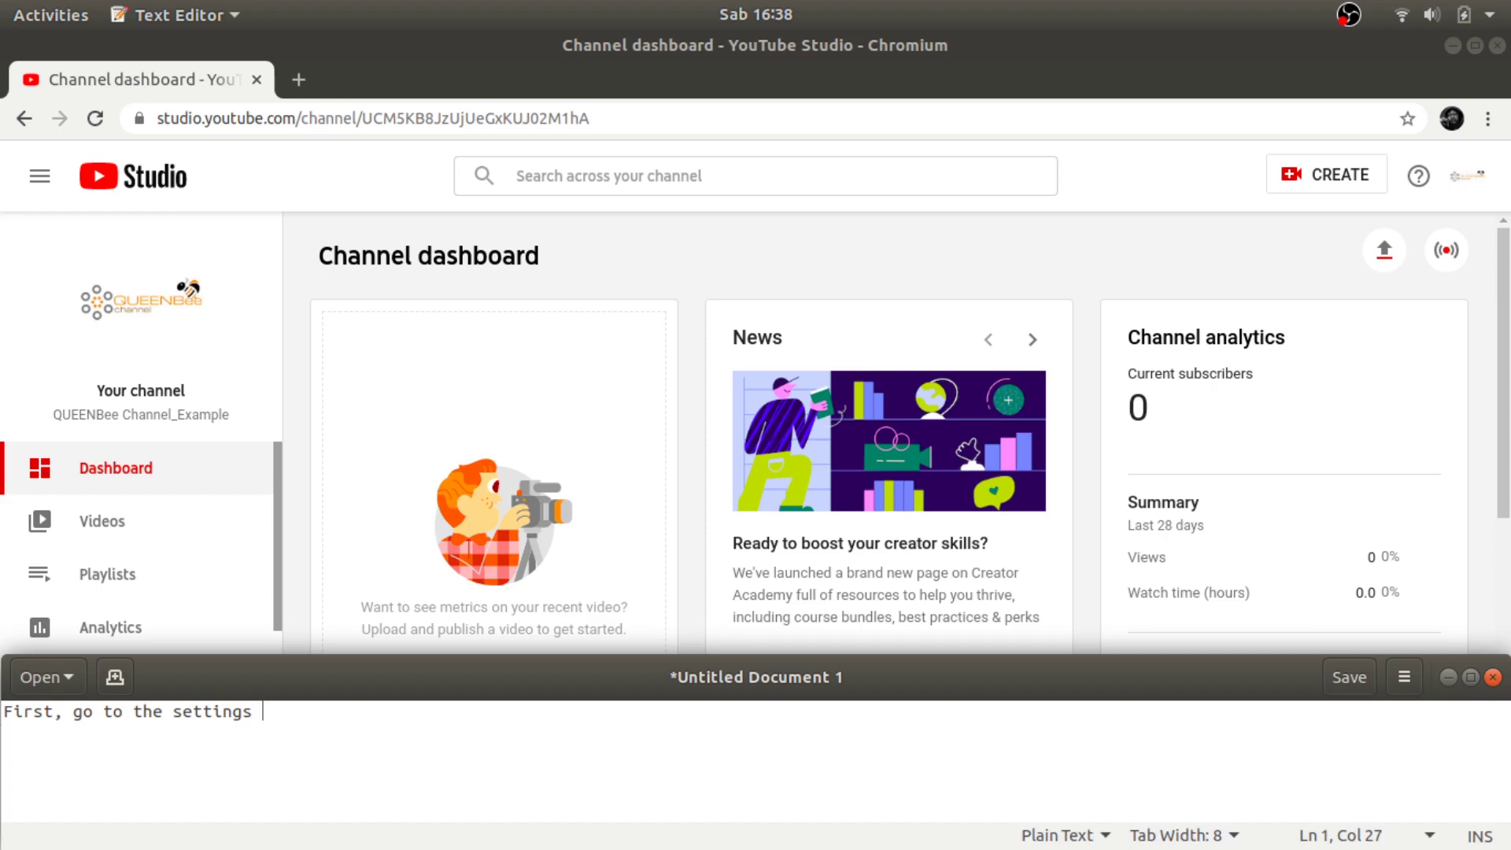
Step: Open the Settings of YouTube Studio in the browser and add the line "choose the channel menu" to the text editor notes
key(alt+Tab)
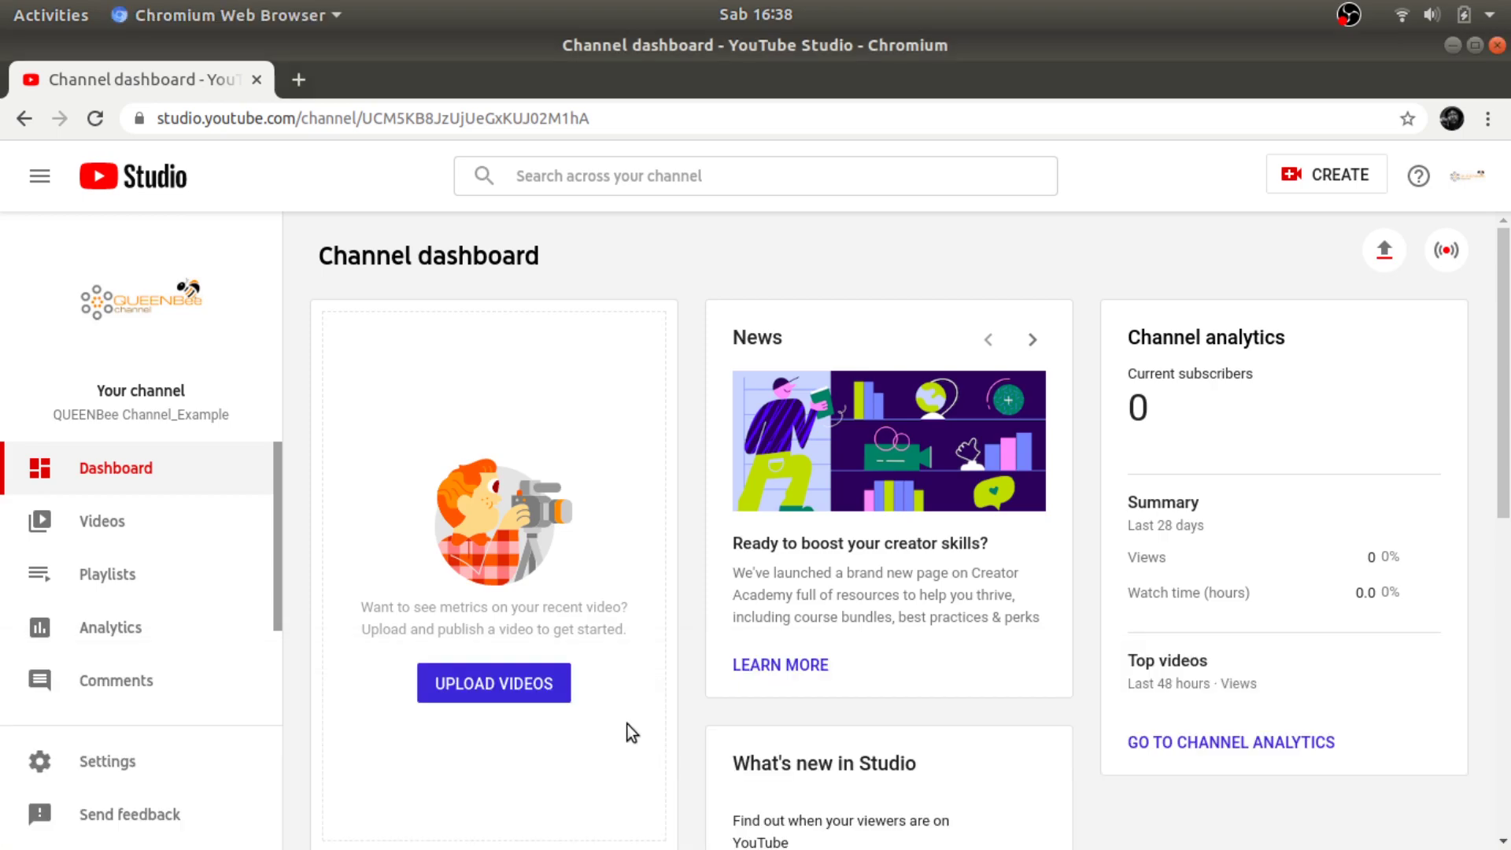
click(118, 761)
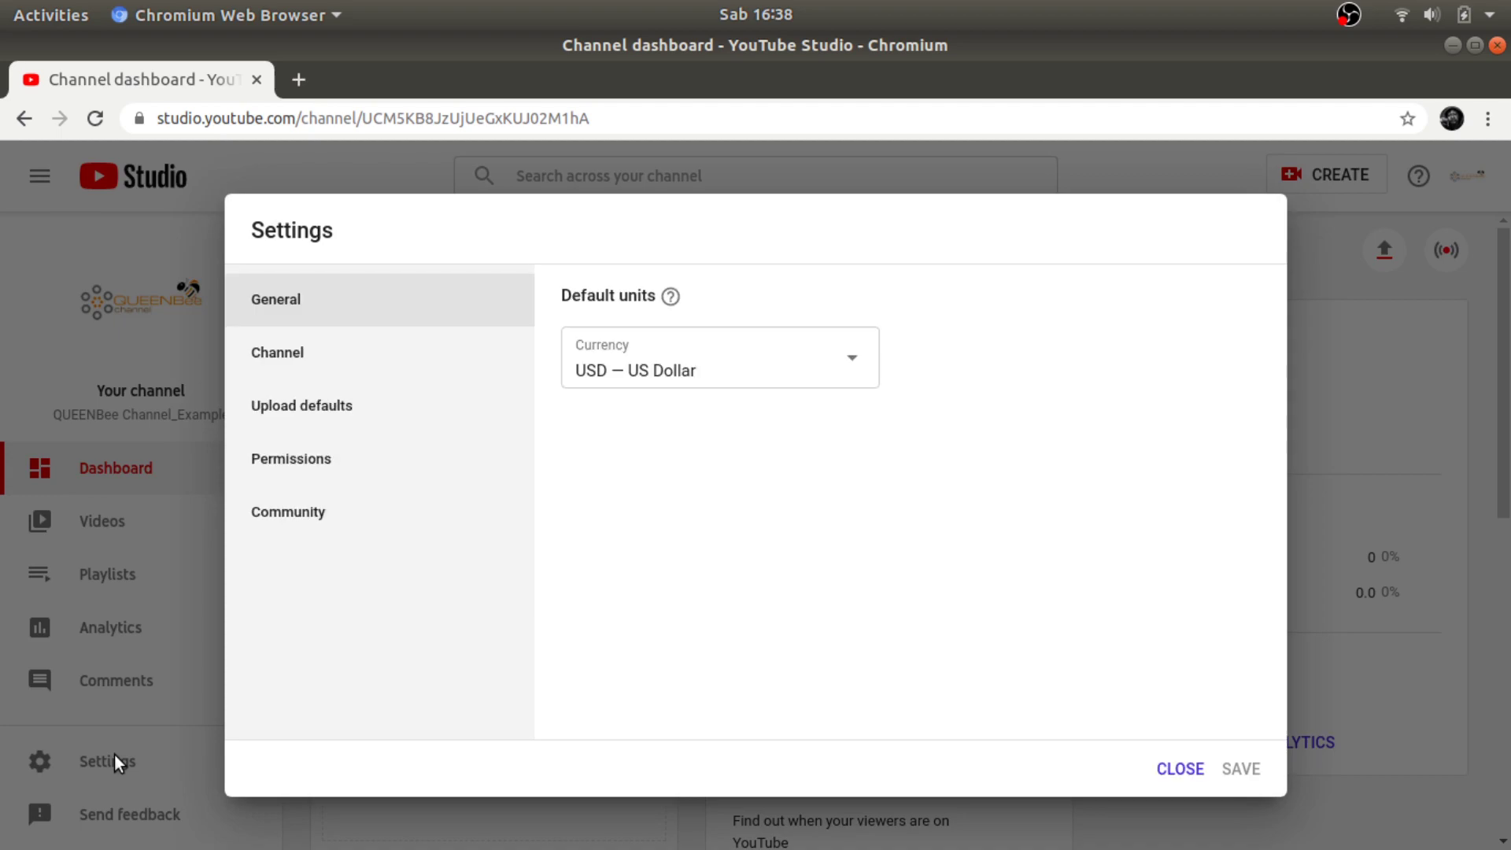
key(alt+Tab)
key(Return)
text(choose the )
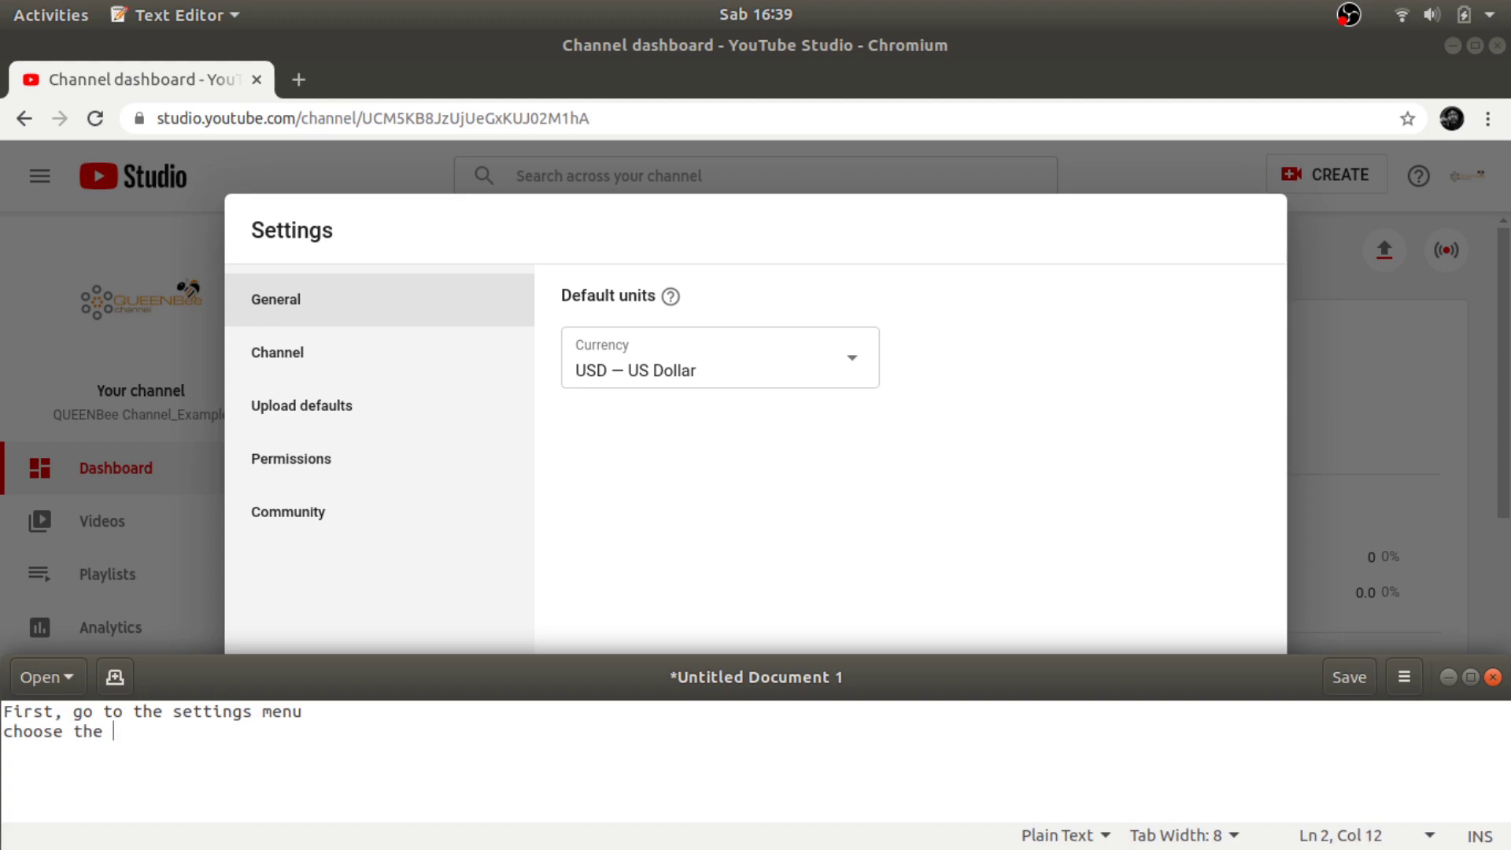
text(channel menu)
Step: Show the Channel settings in the browser and add the line "go to advanced settings" to the text editor notes
click(327, 365)
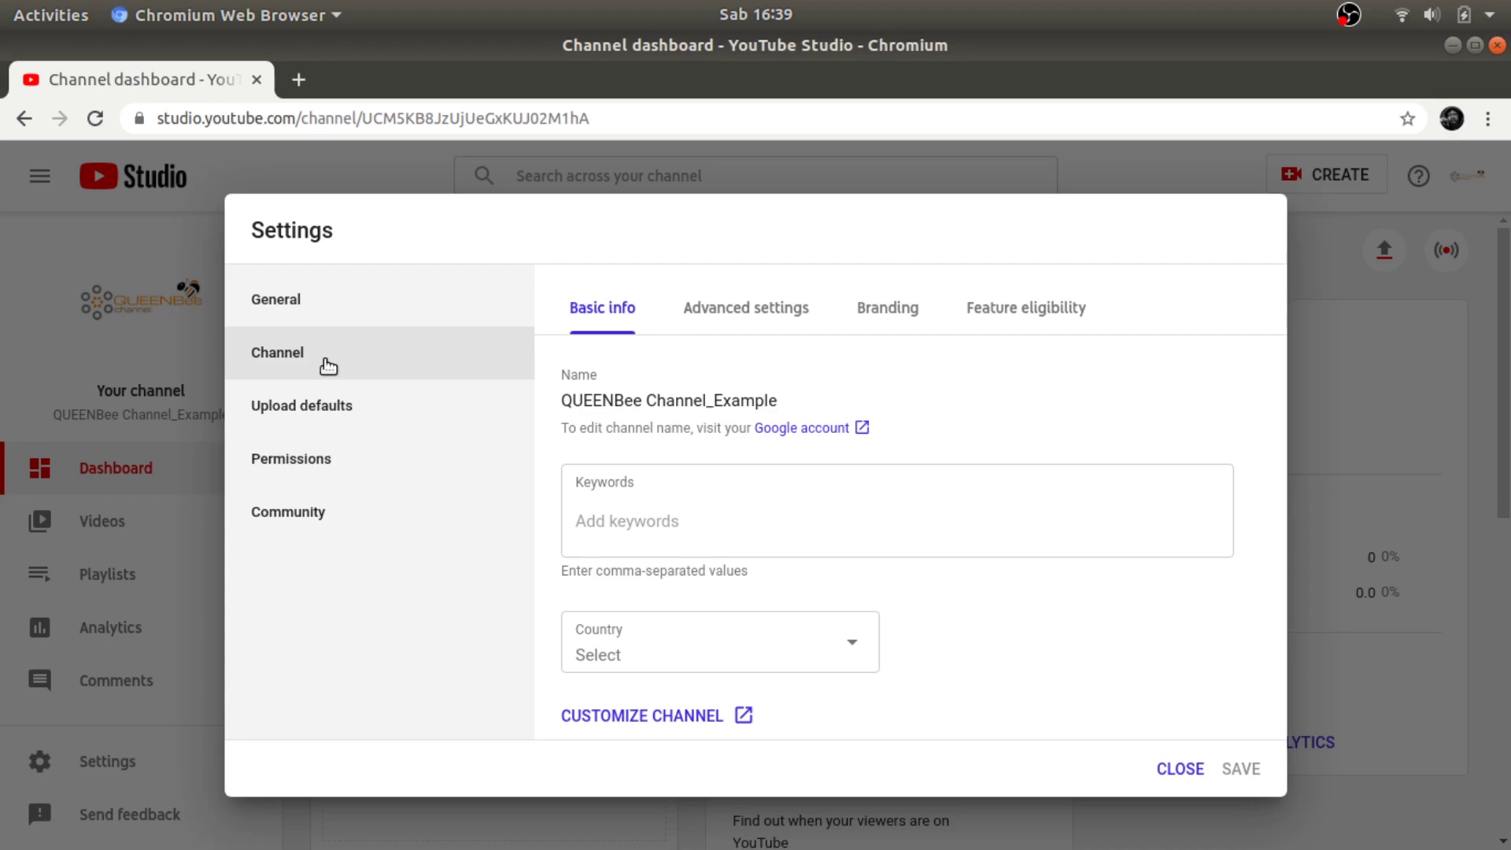
key(alt+Tab)
key(Return)
text(go to advanced)
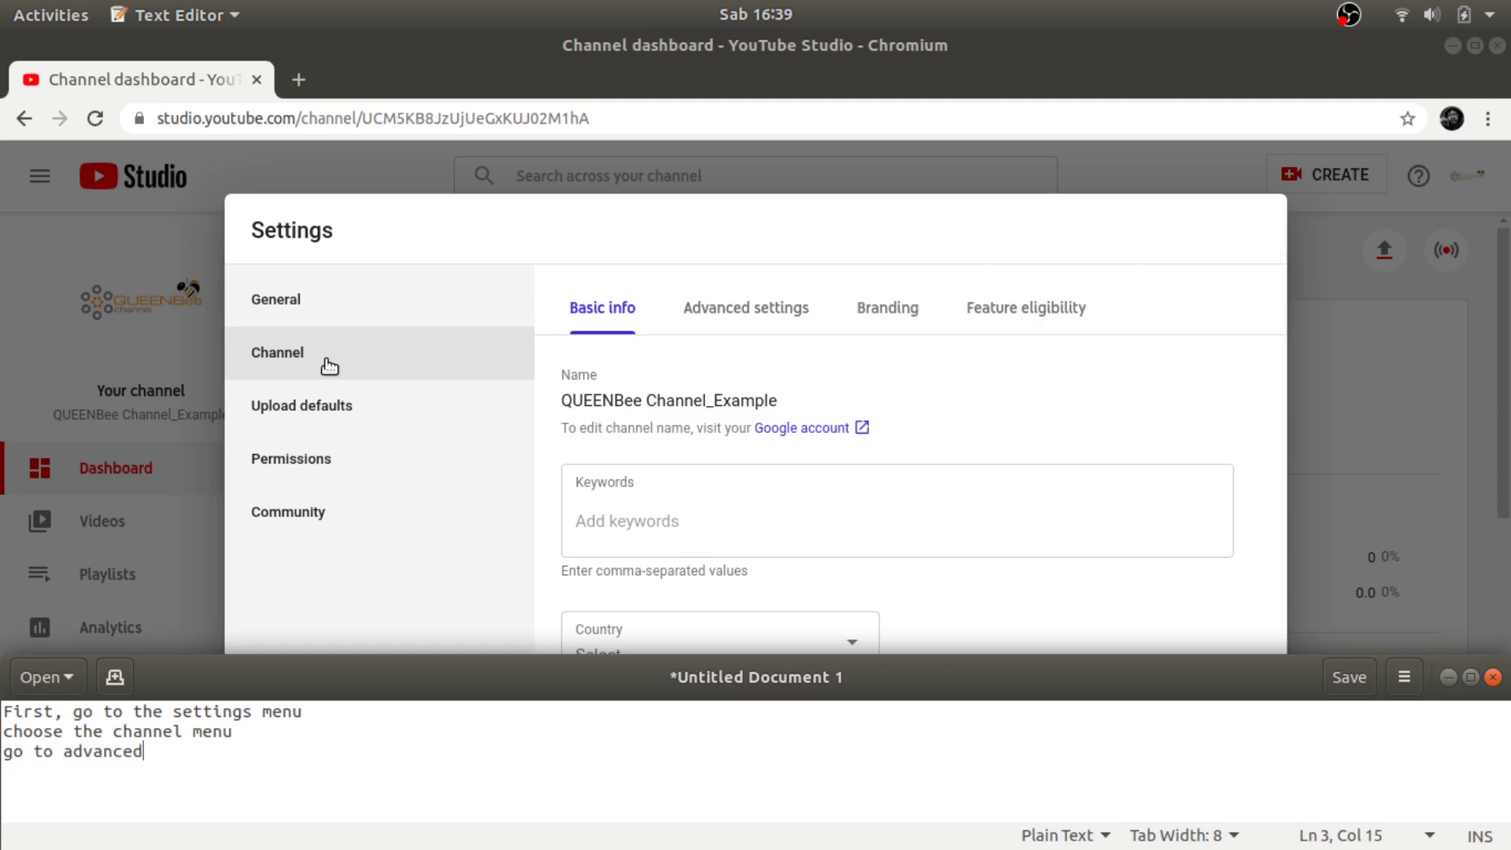
text( settings)
Step: Show the channel's Advanced settings down to the account links and add the note line "let's manage your youtube account"
click(776, 306)
scroll(774, 409, down, 2)
scroll(774, 411, down, 3)
key(alt+Tab)
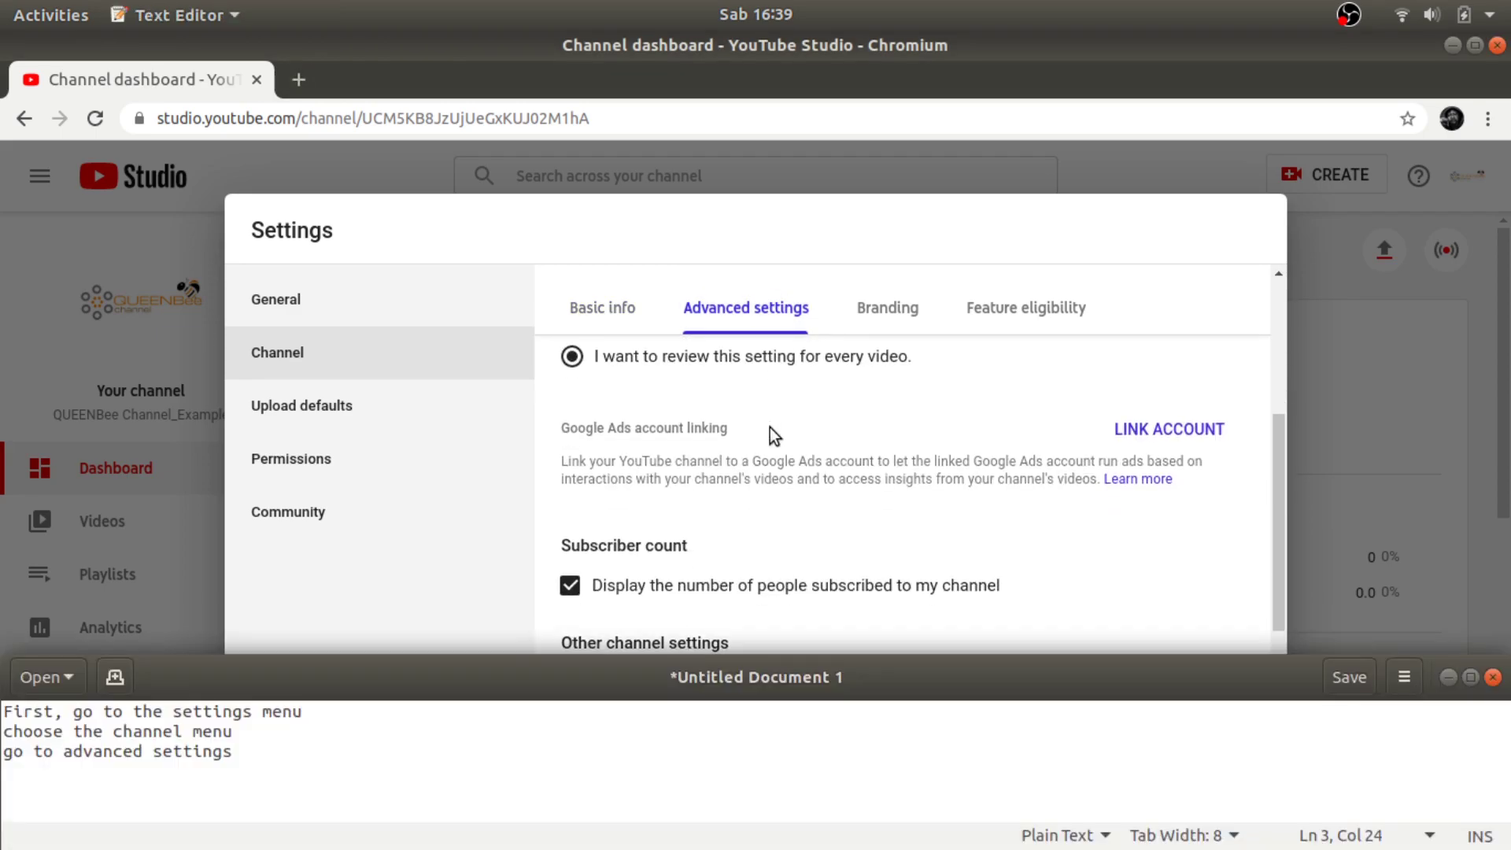
key(Return)
text(le)
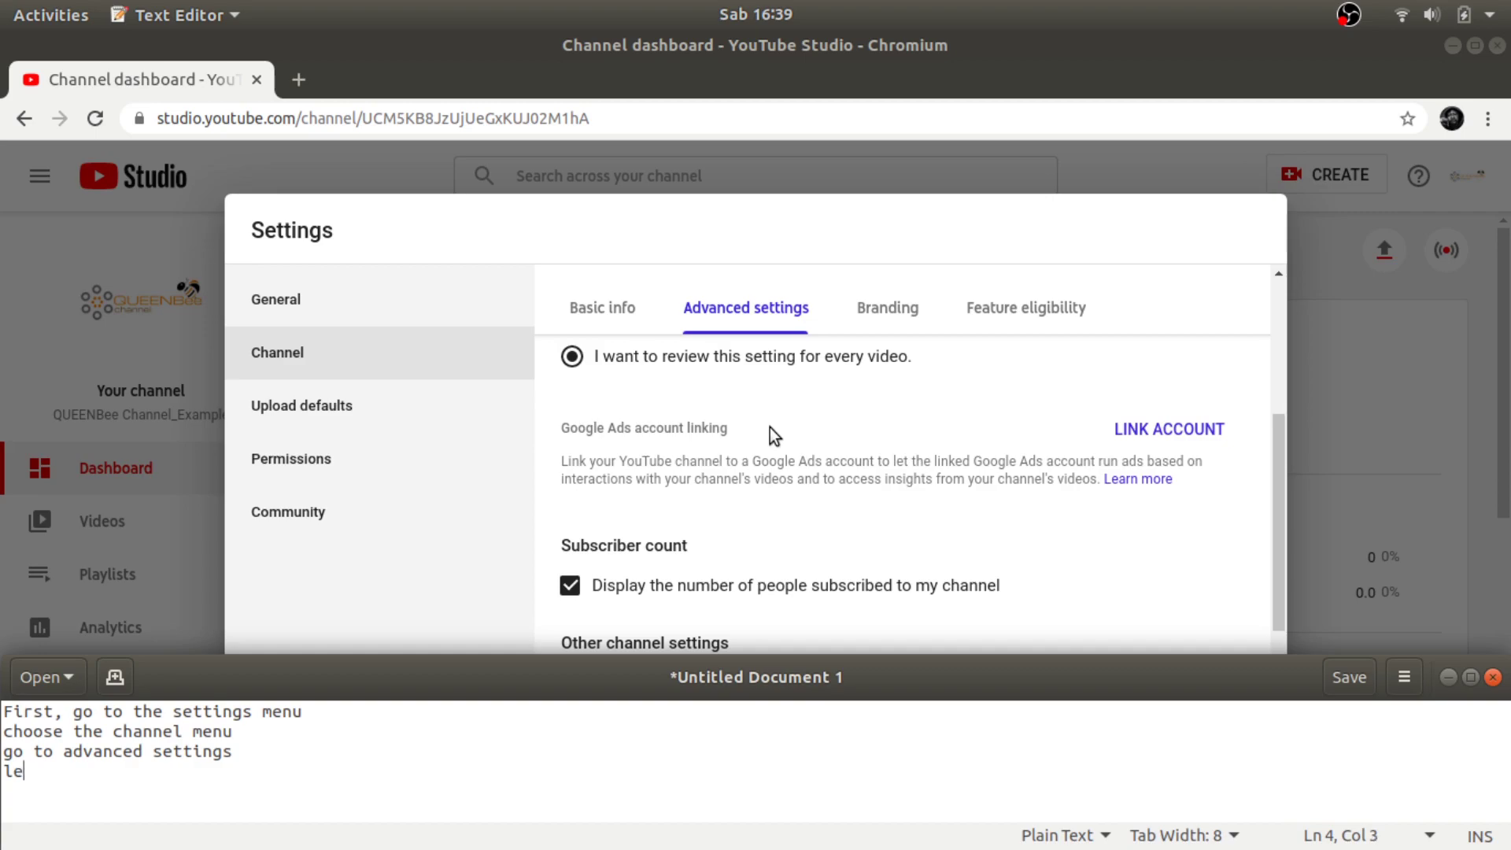
text(t's manage )
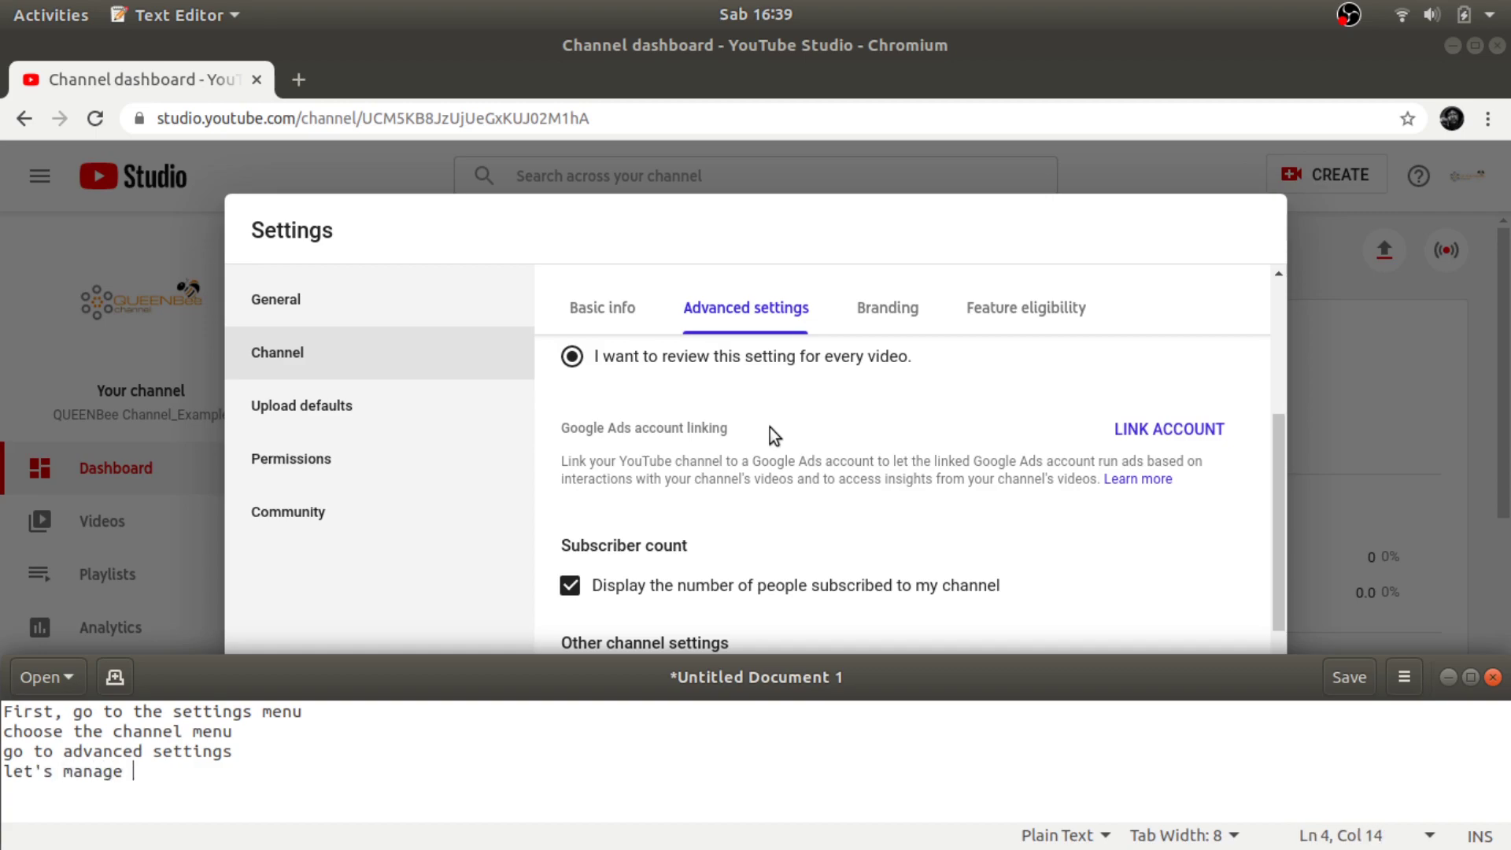
text(you youtube a)
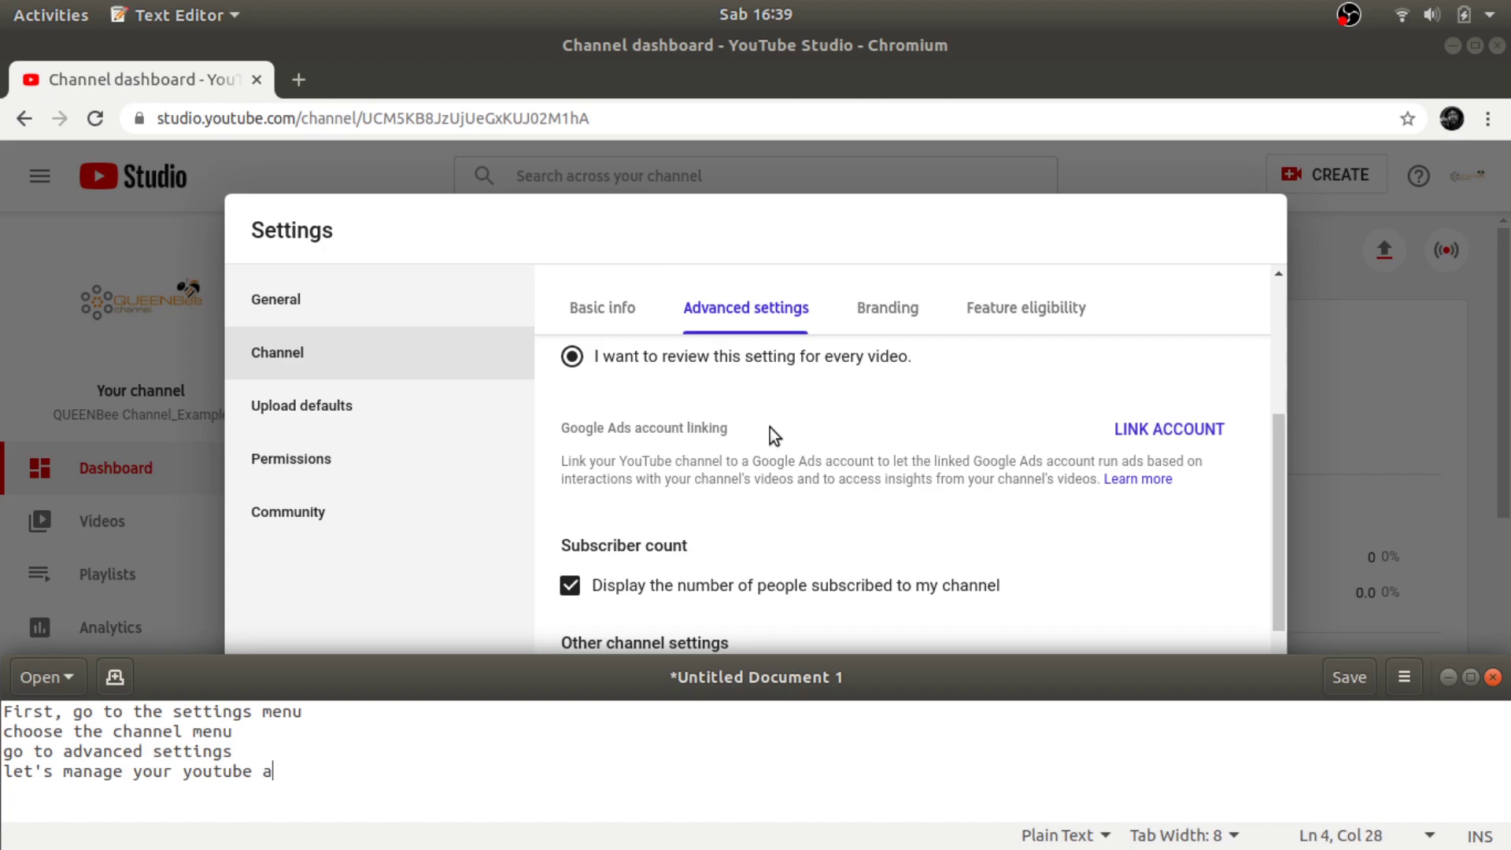
text(ccount)
Step: Open the YouTube account management page from the other channel settings in the browser
click(739, 644)
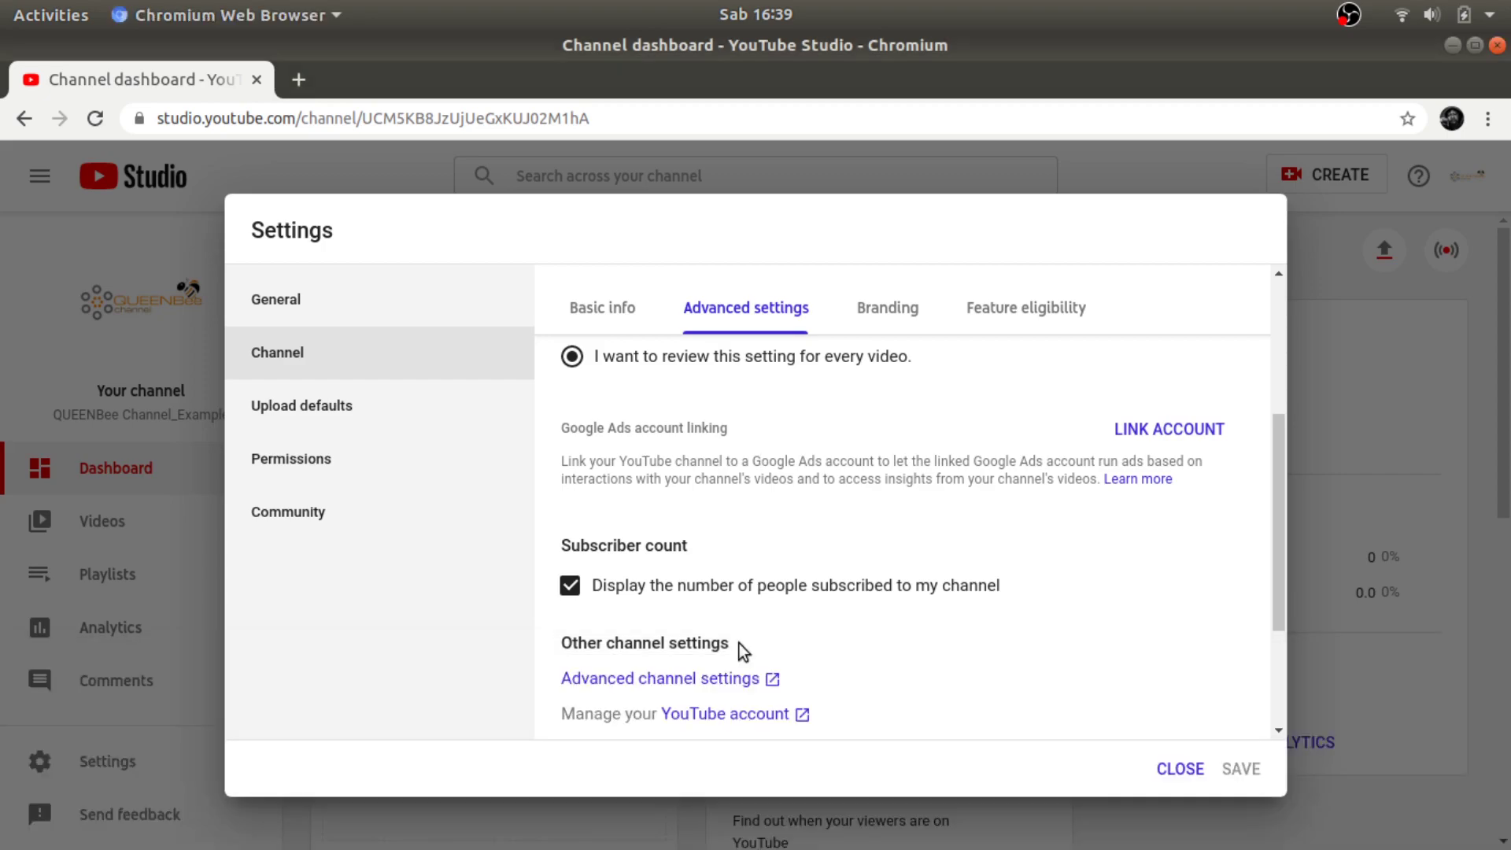
click(756, 716)
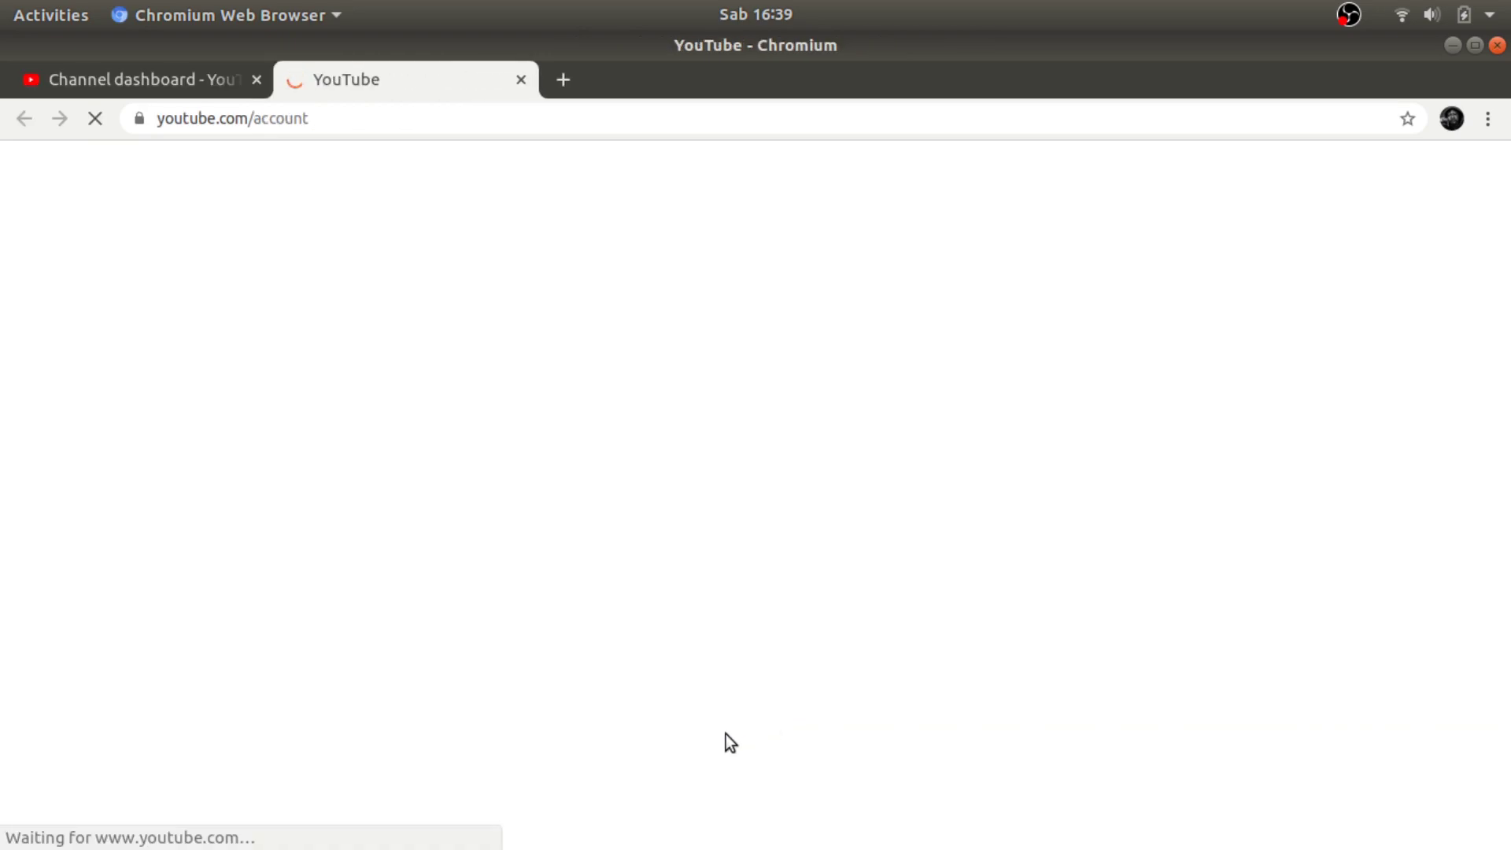
key(alt+Tab)
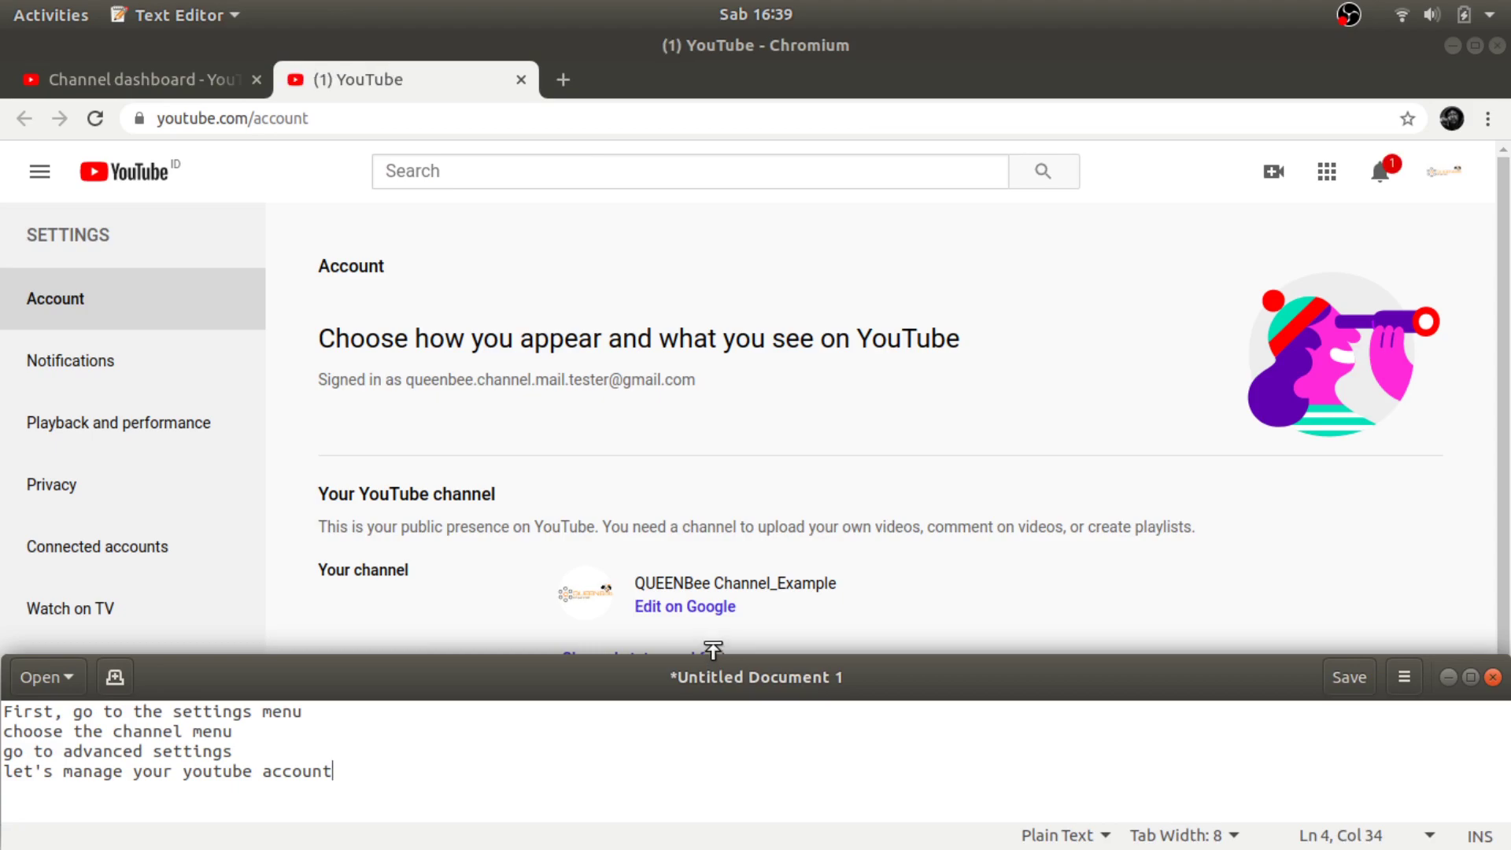
click(916, 466)
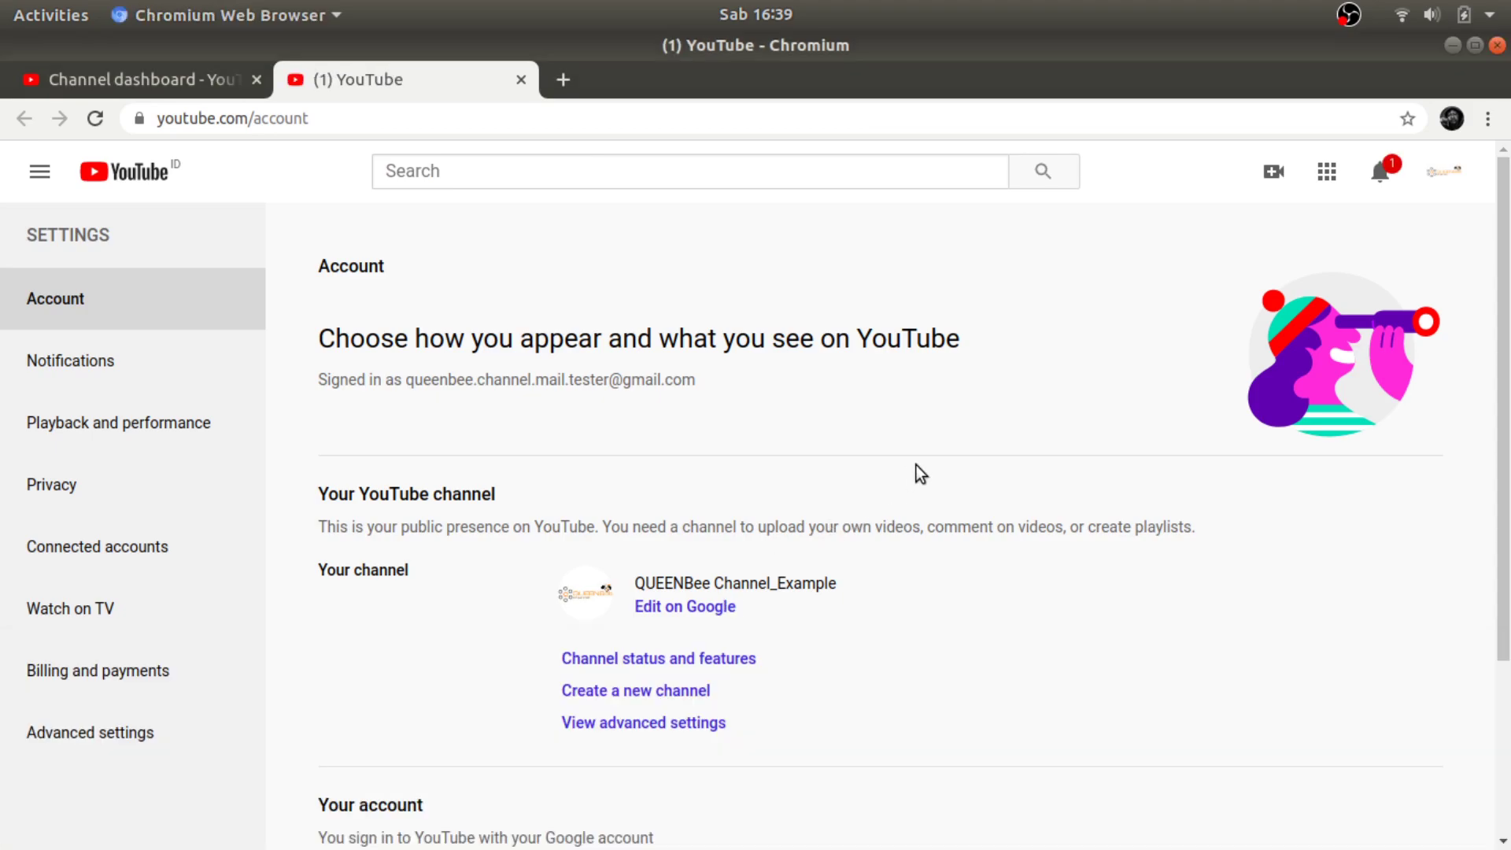
Step: Add the line "go to advanced settings menu" to the notes in the text editor
key(alt+Tab)
key(Return)
text(go to a)
text(dvanced )
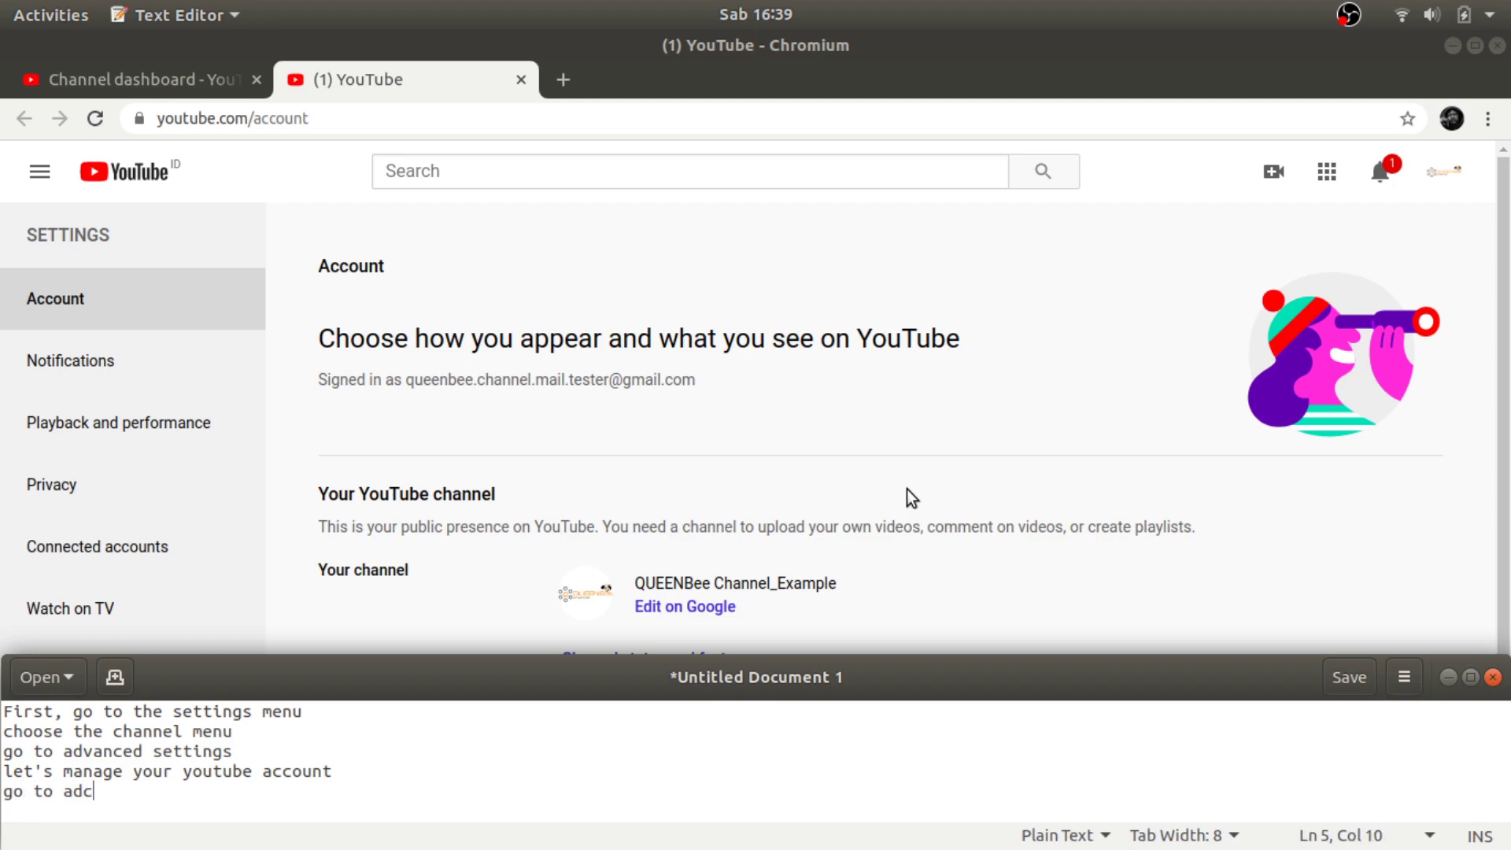
text(settings menu)
Step: Open the YouTube account's Advanced settings in the browser and bring the Custom URL section into view
key(alt+Tab)
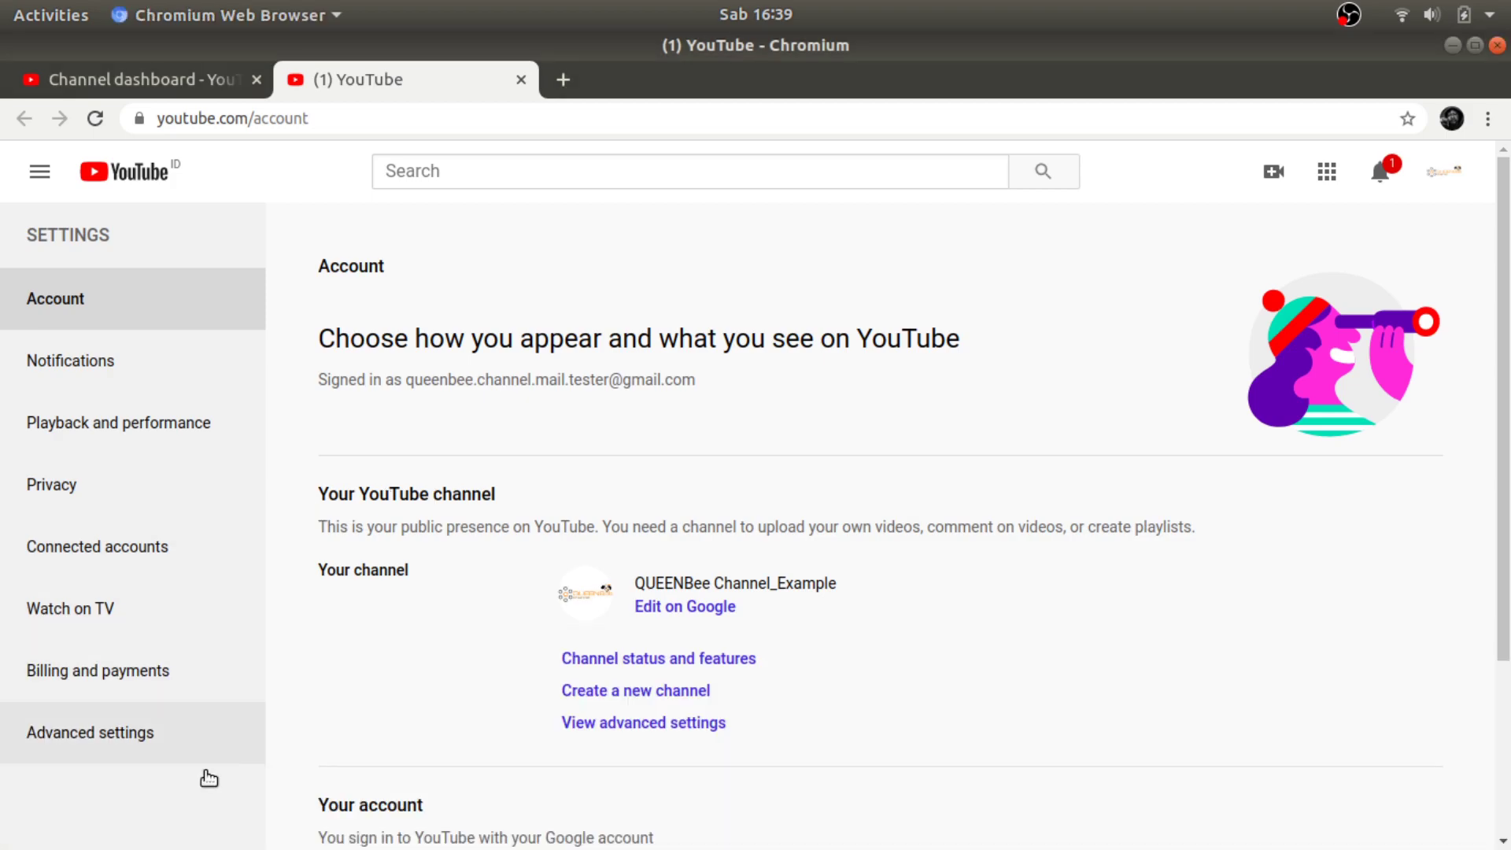
click(134, 734)
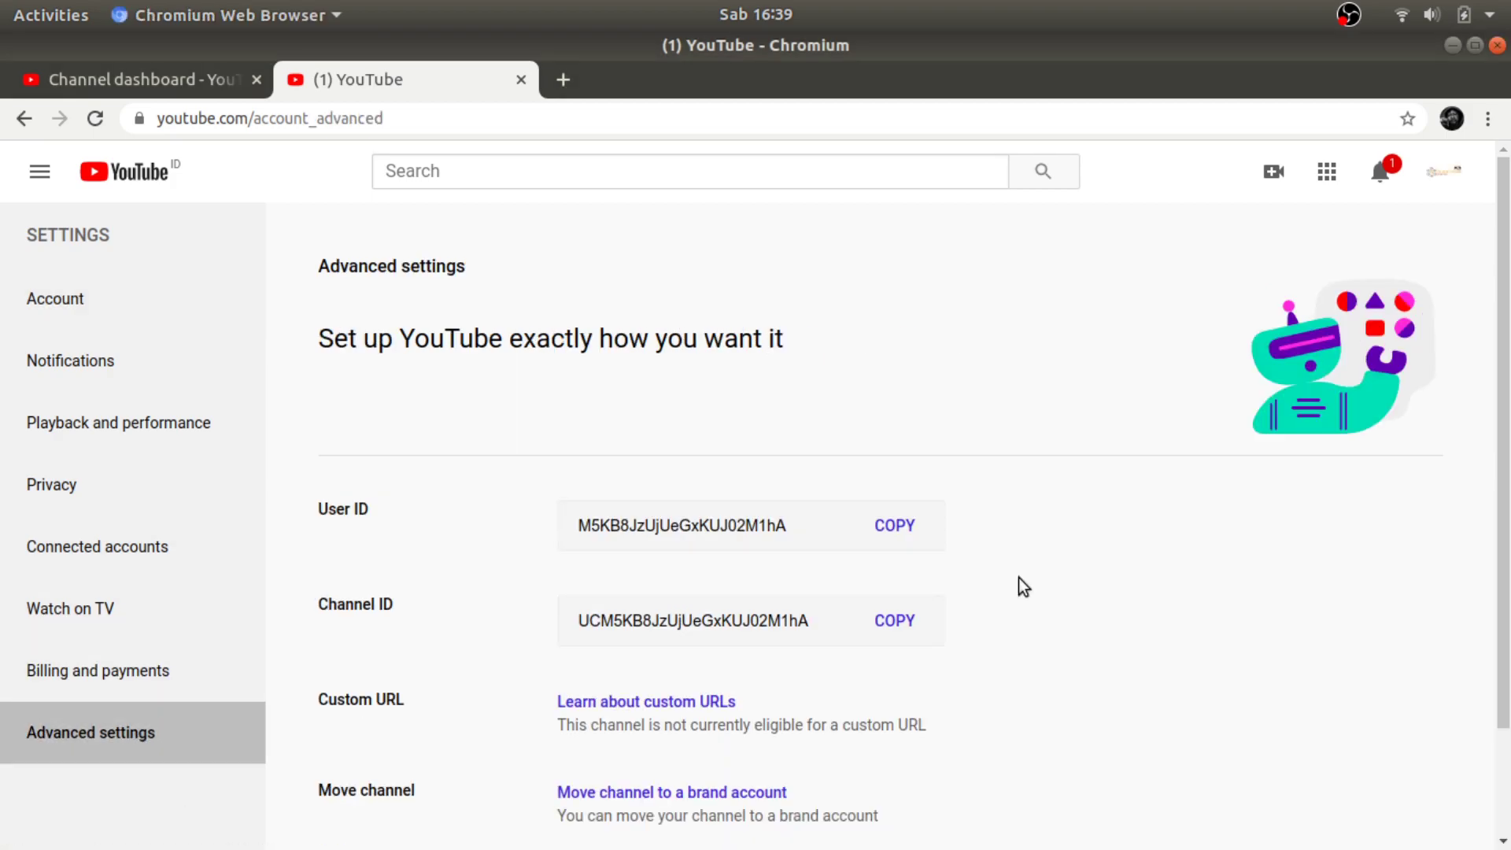
scroll(1019, 578, down, 3)
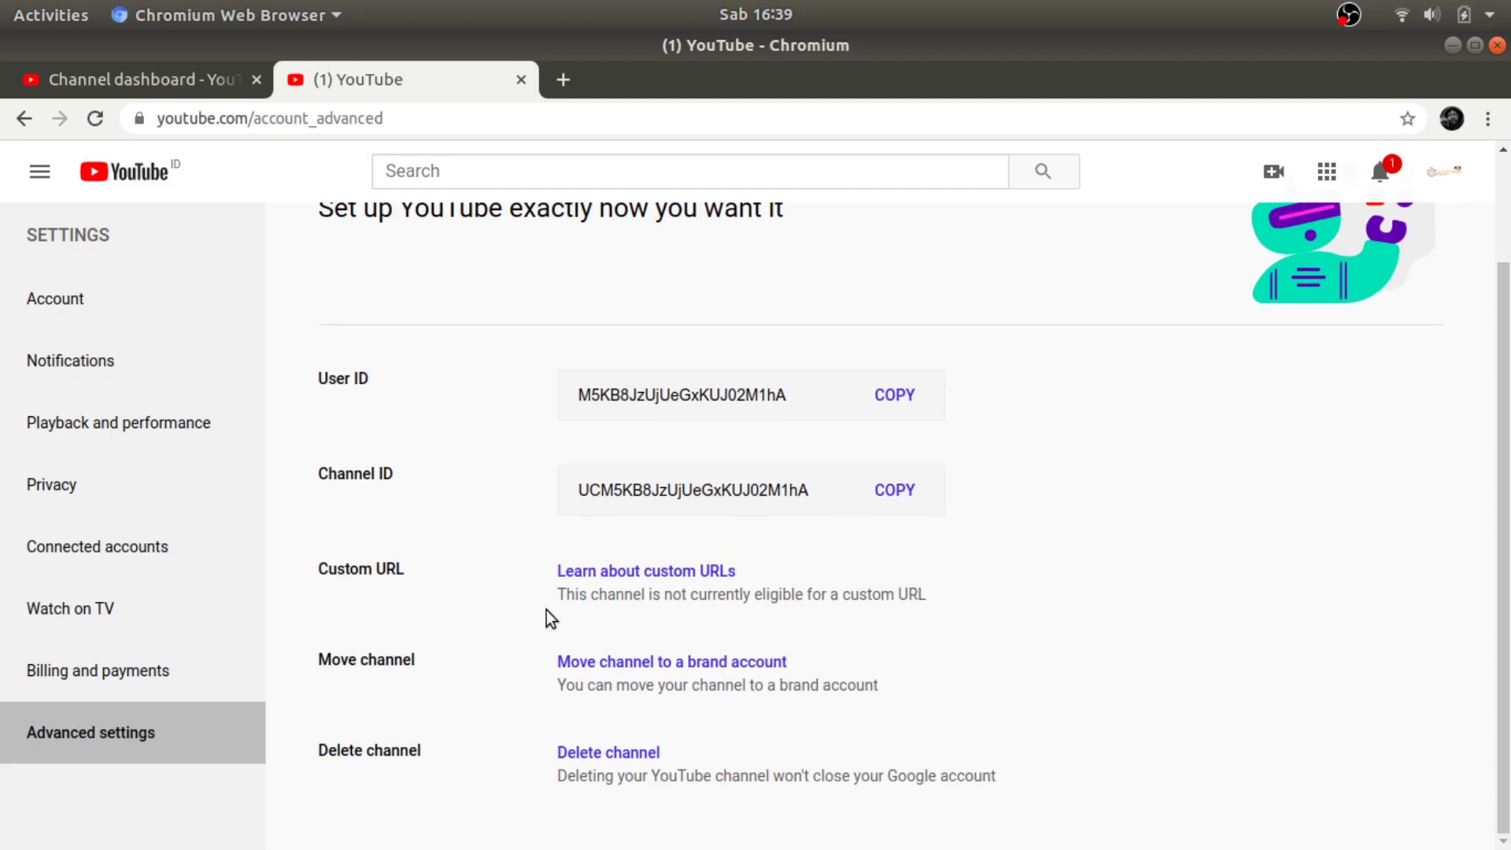
Step: Add the line "choose custom url" to the notes in the text editor
key(alt+Tab)
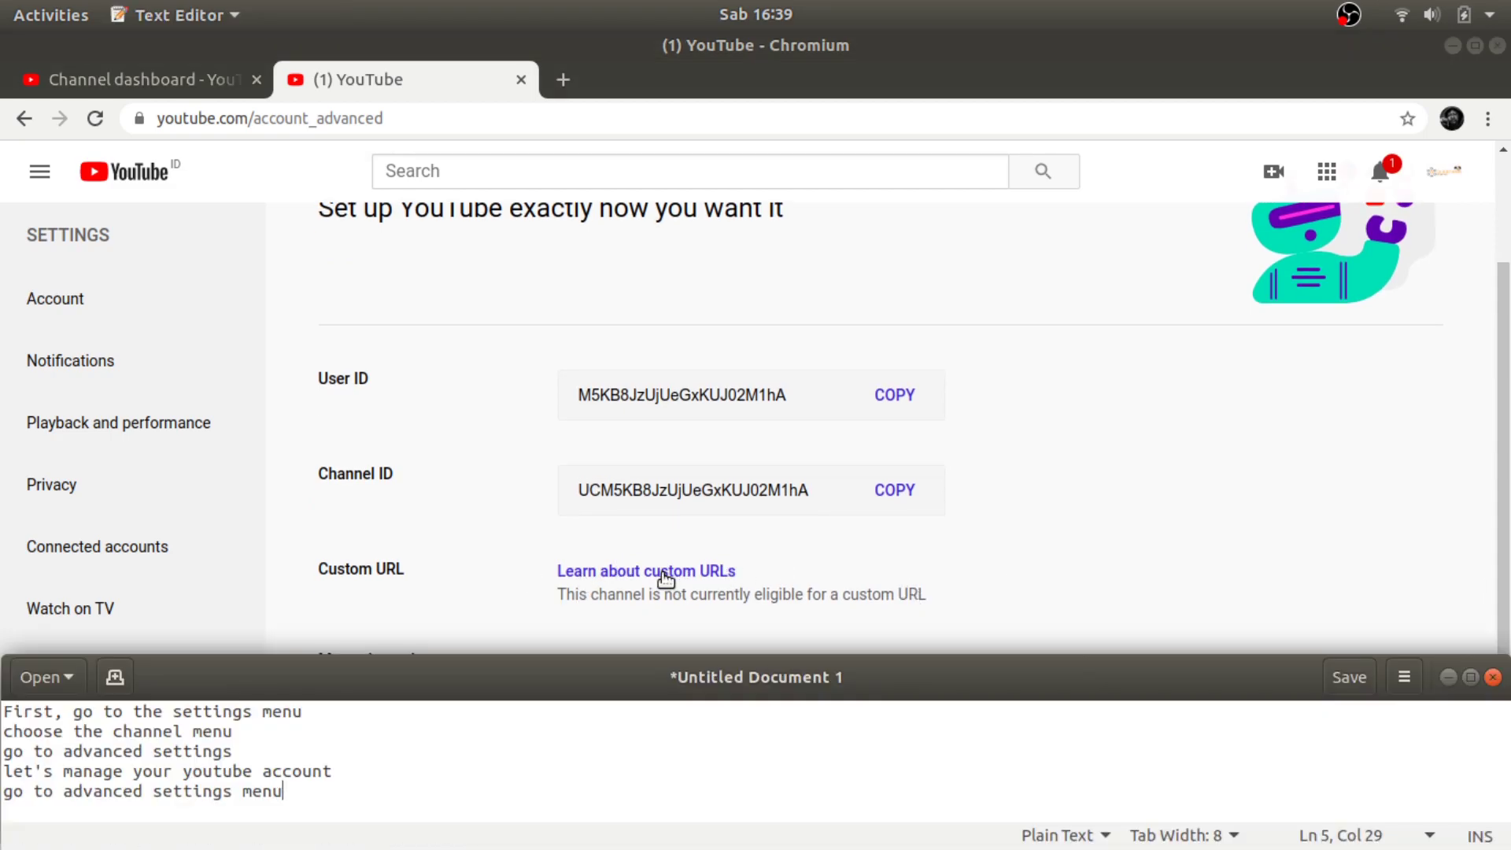
key(Return)
text(choose custom i)
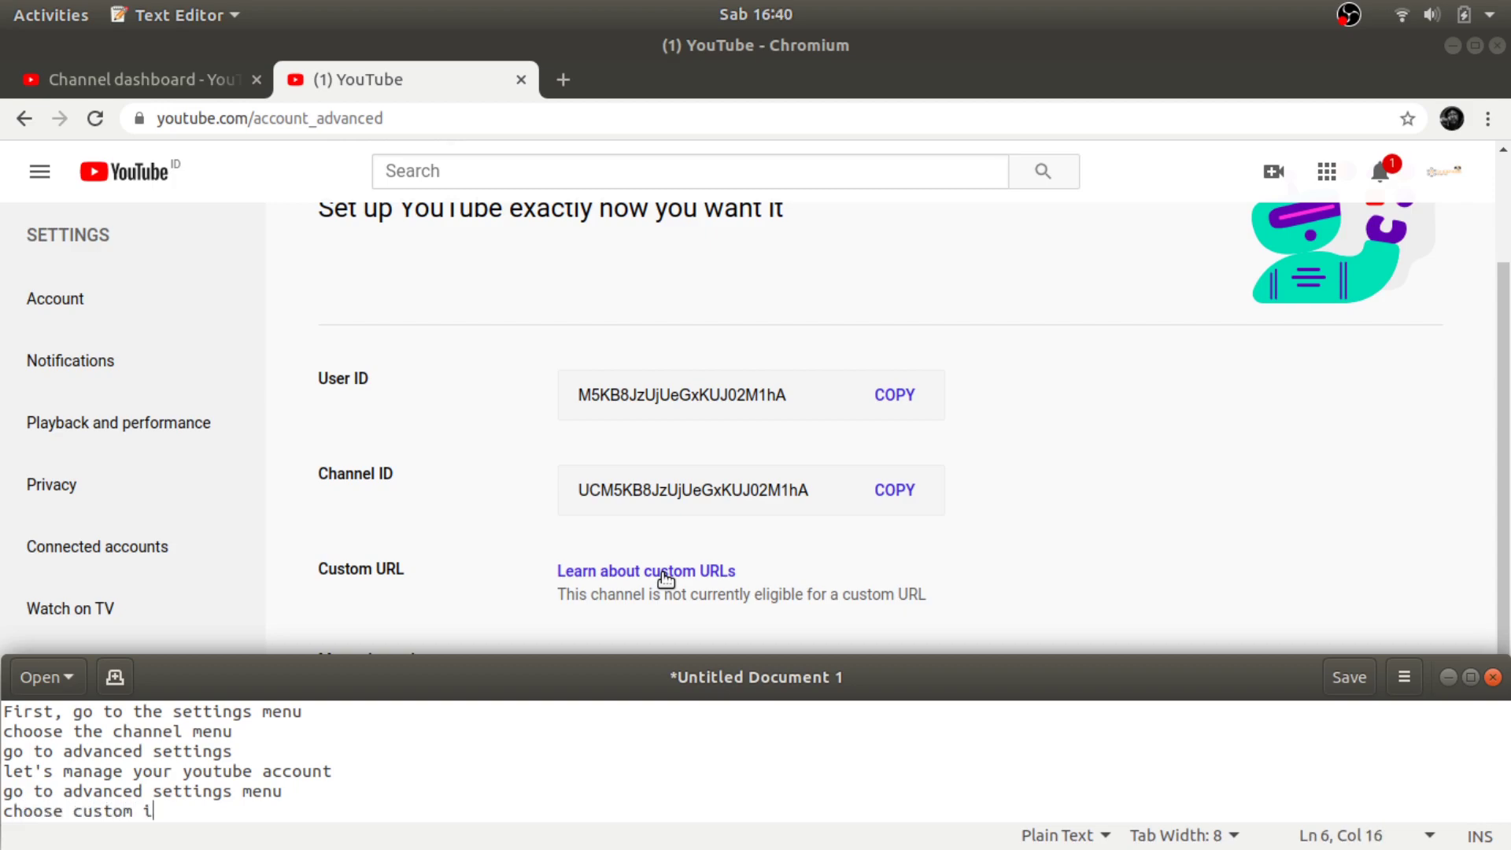
key(BackSpace)
text(url)
Step: Open the help article about custom URLs in the browser and highlight the subscriber and account-age eligibility requirements
key(alt+Tab)
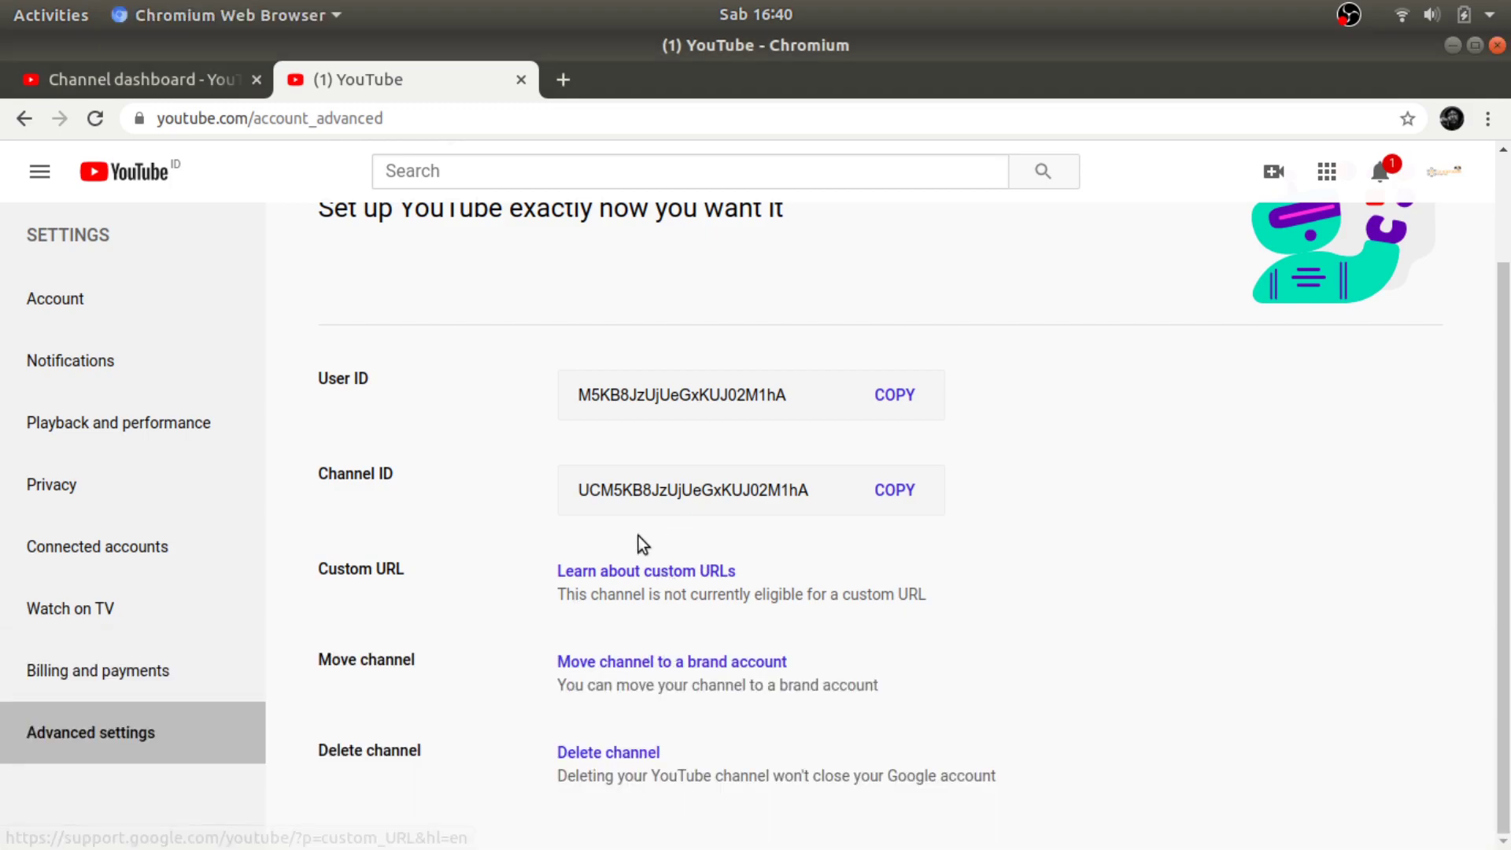
click(608, 571)
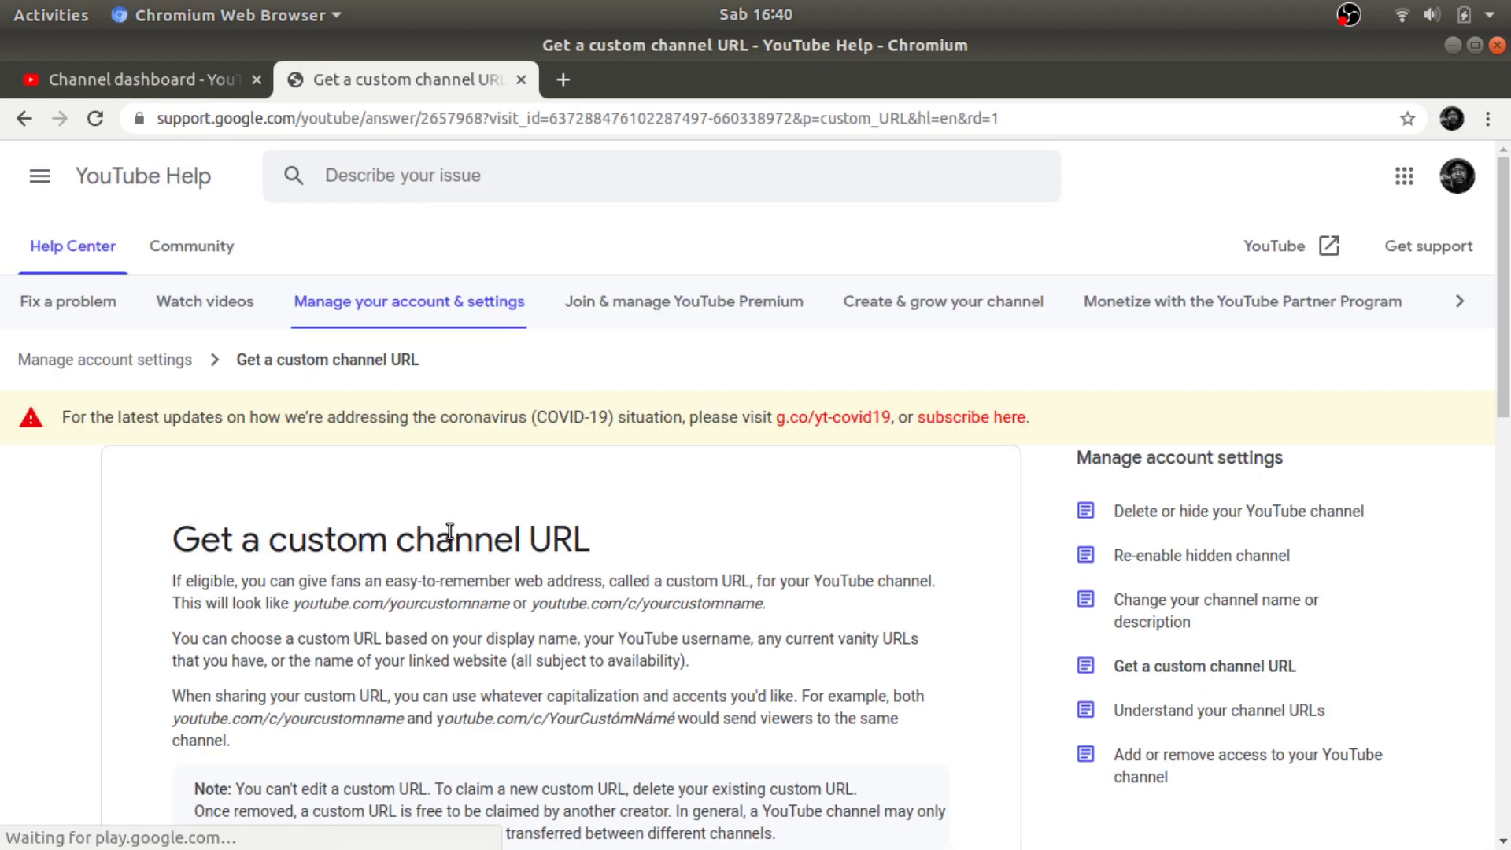
scroll(450, 534, down, 6)
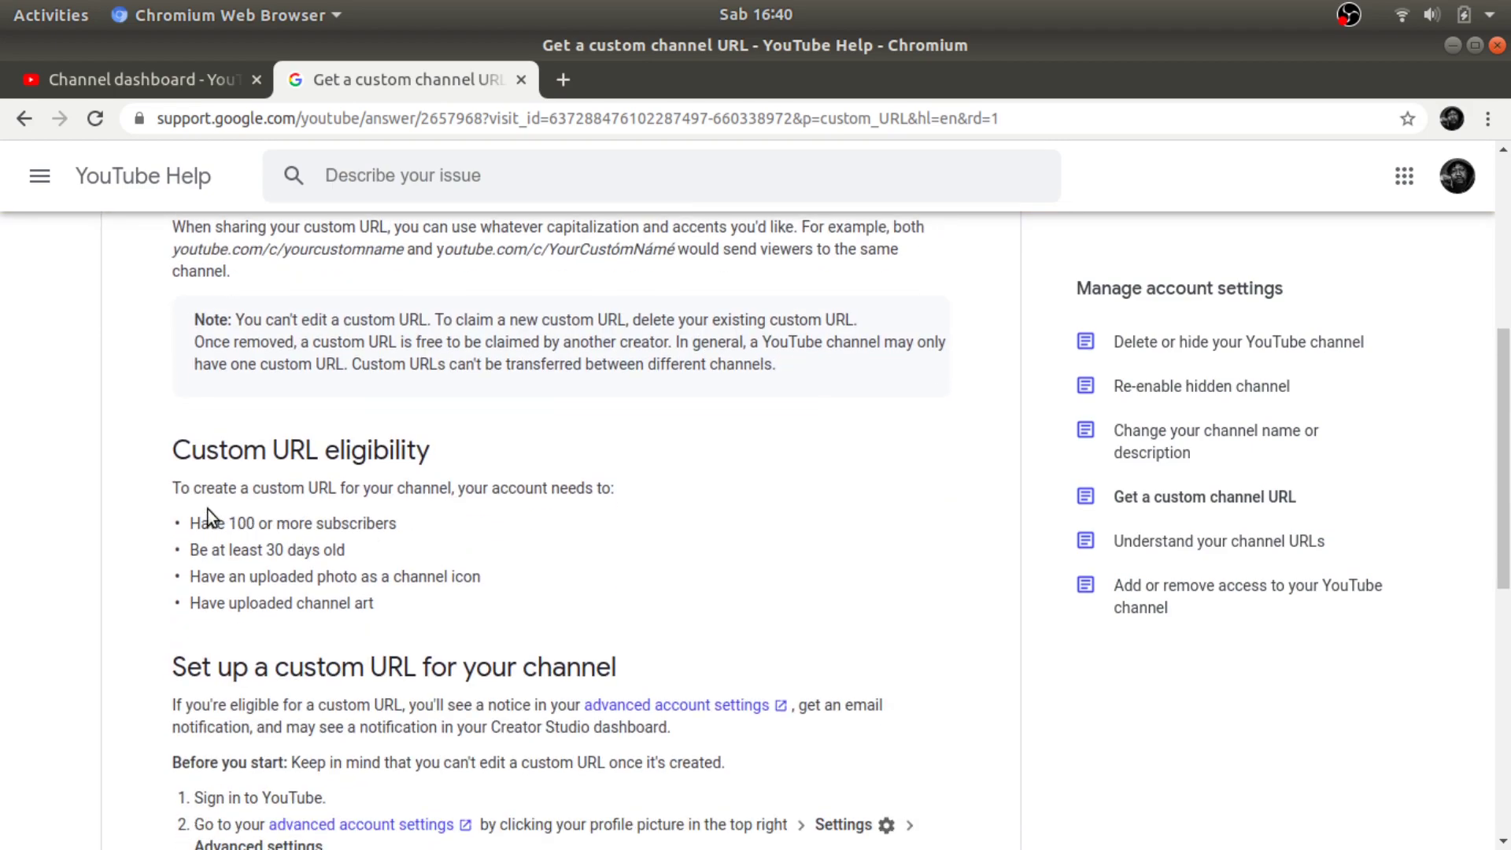
drag(181, 521, 407, 511)
key(ctrl+c)
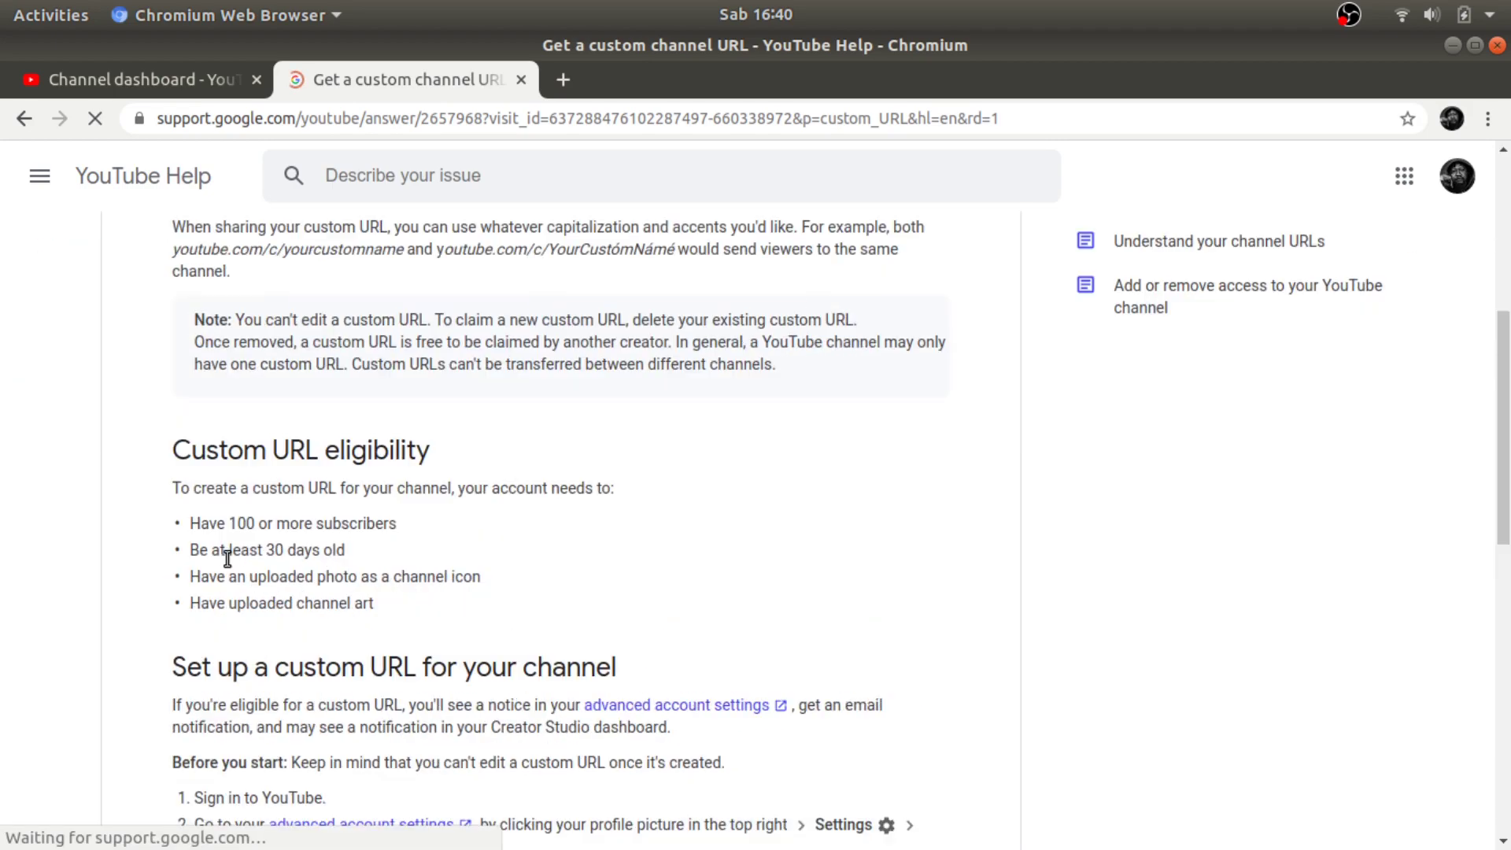
drag(191, 550, 366, 540)
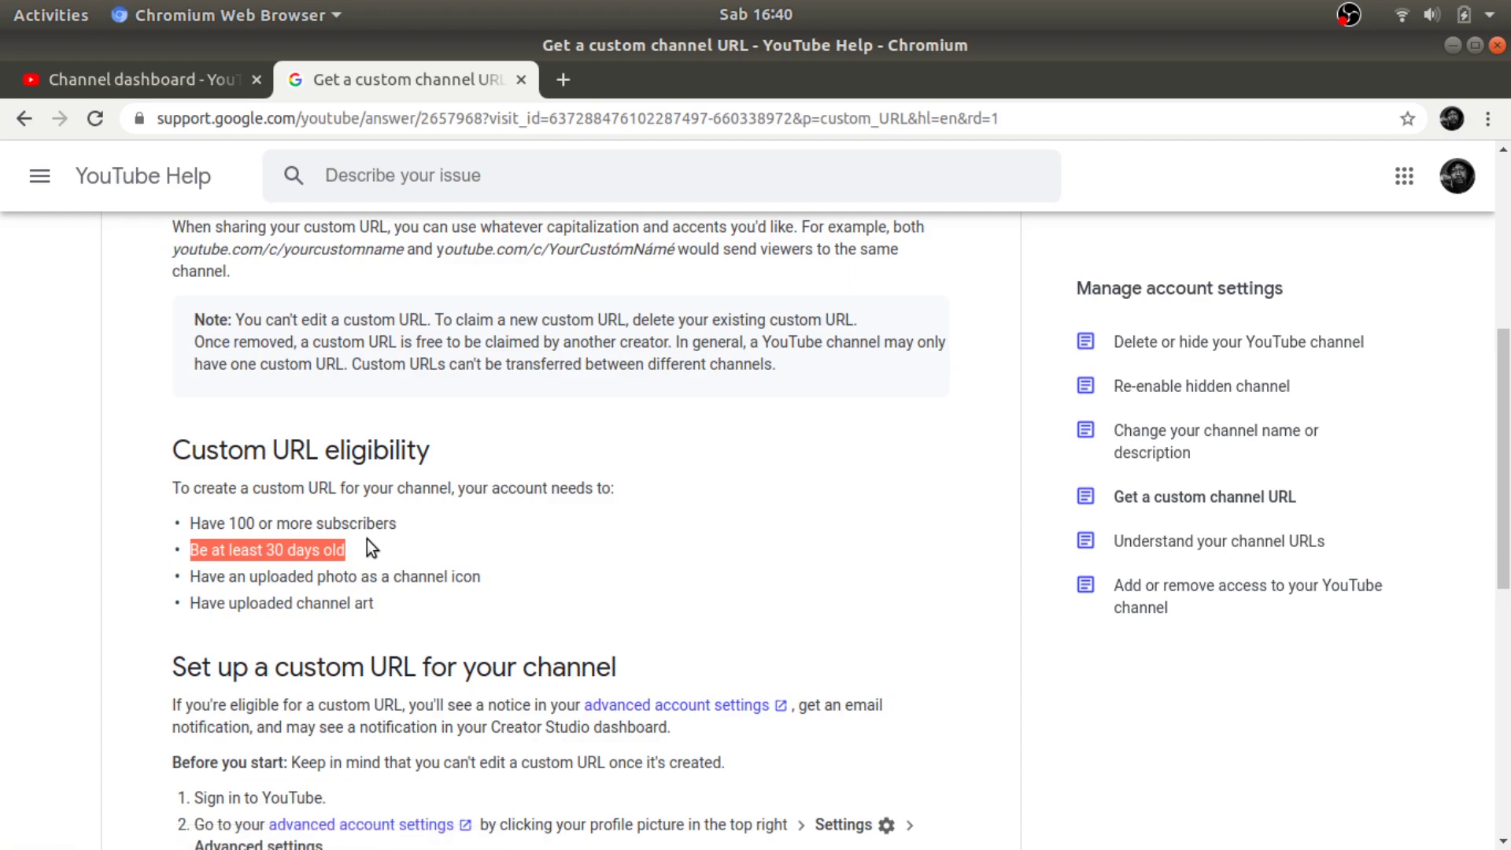
Step: Leave a blank line in the text editor notes and begin a new sentence with "to modify it, you can use"
key(alt+Tab)
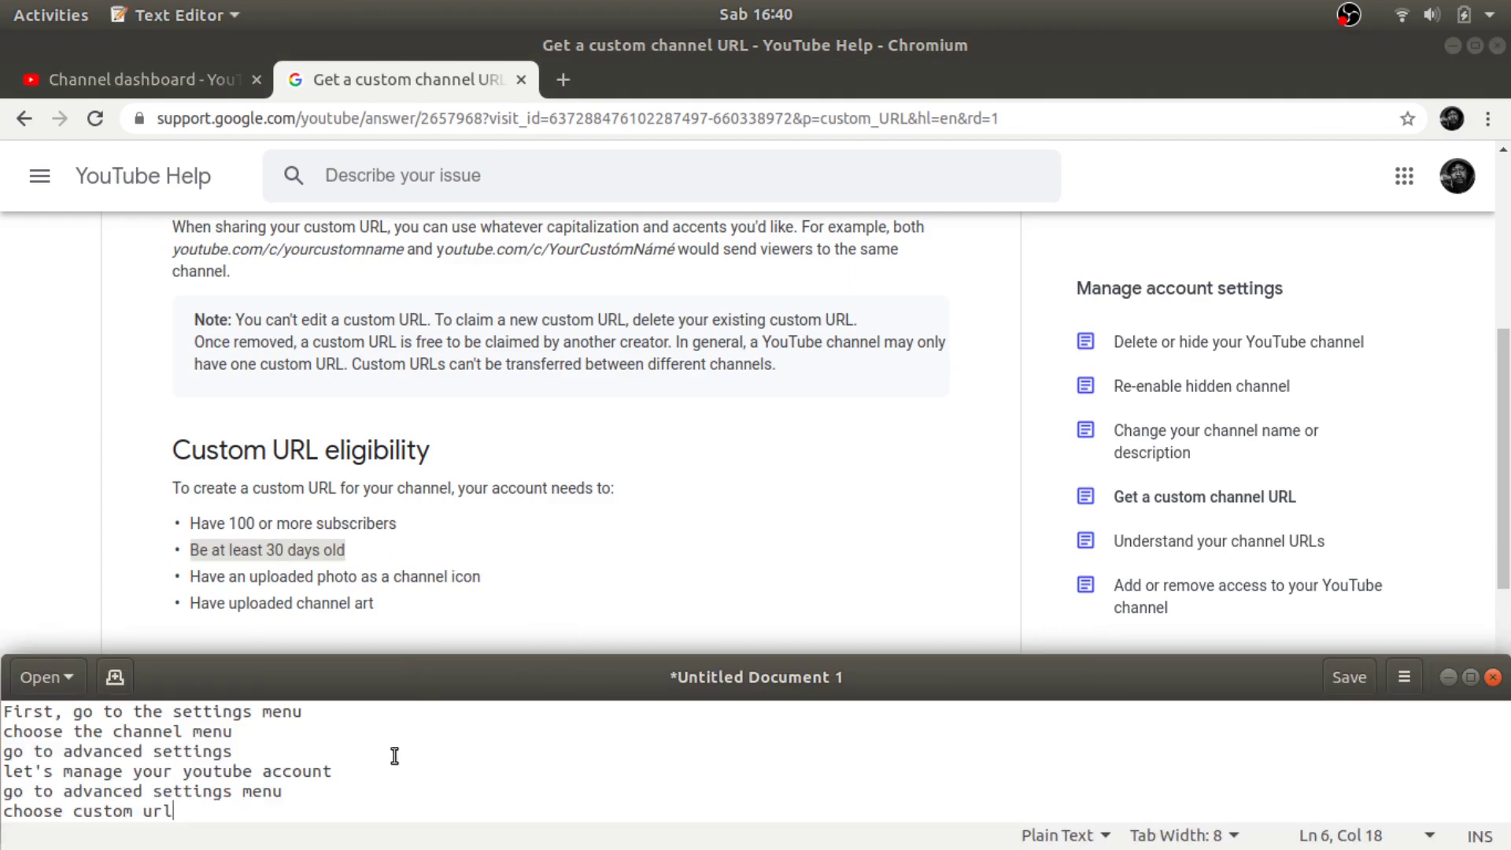
key(Return)
key(Return)
text(to c)
key(BackSpace)
text(modify)
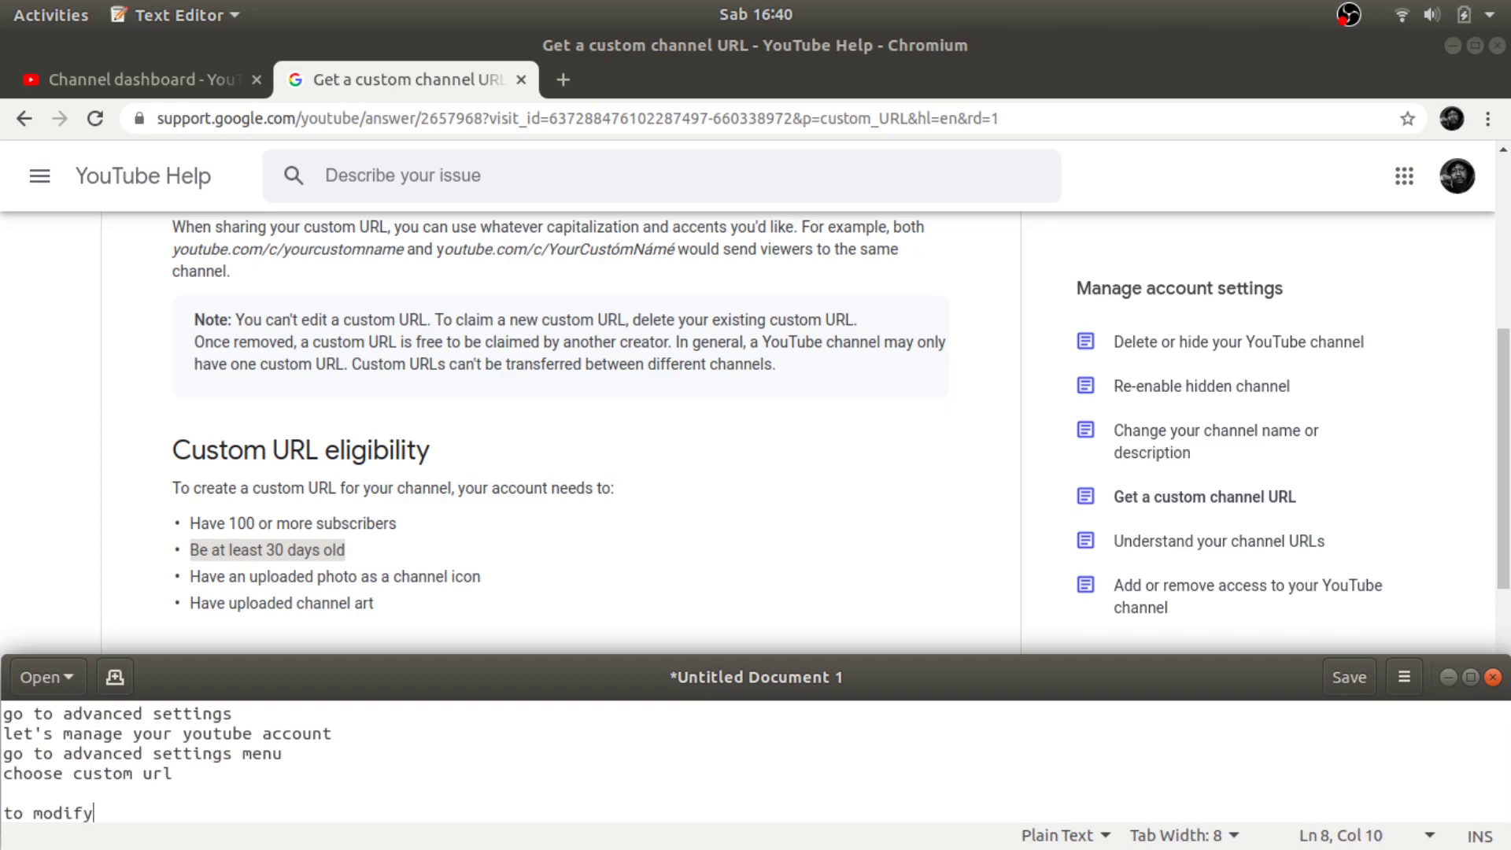
text( it, you can use)
Step: Reopen the YouTube account page from Studio in the browser and go to the Custom URL section of its Advanced settings
click(154, 74)
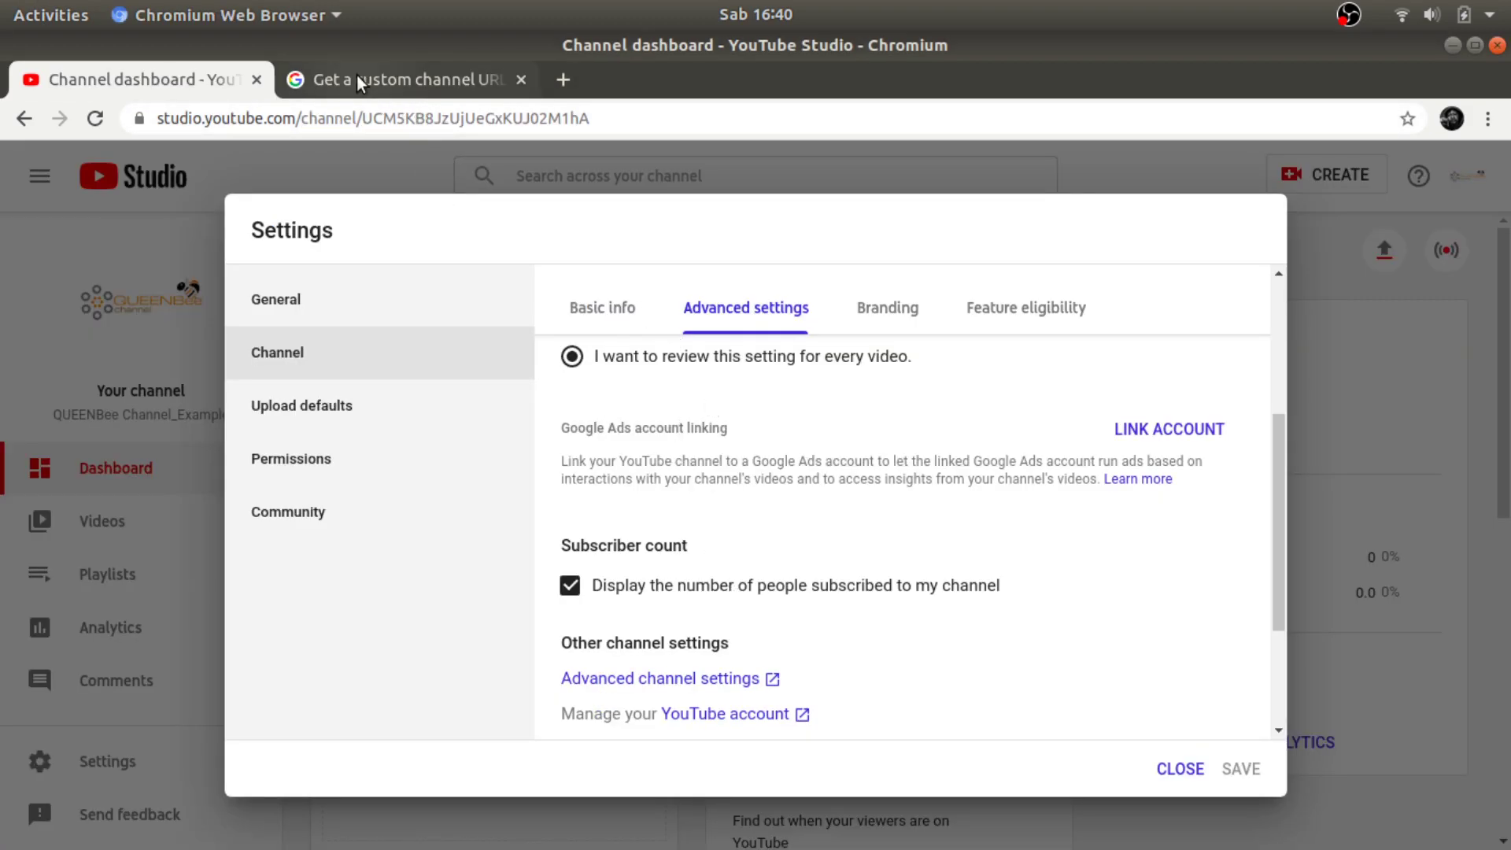
click(728, 714)
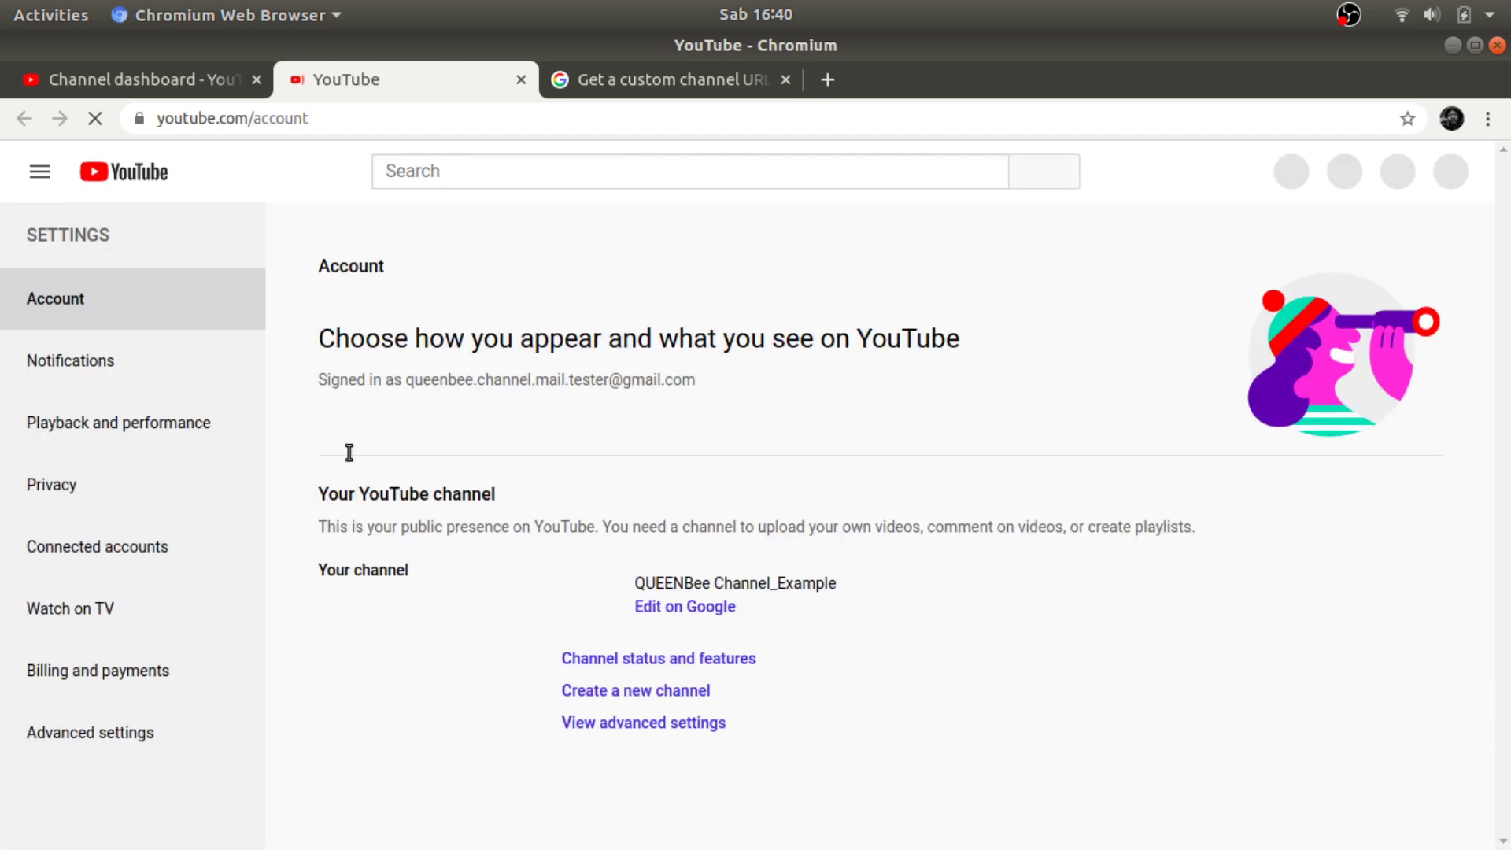
click(115, 731)
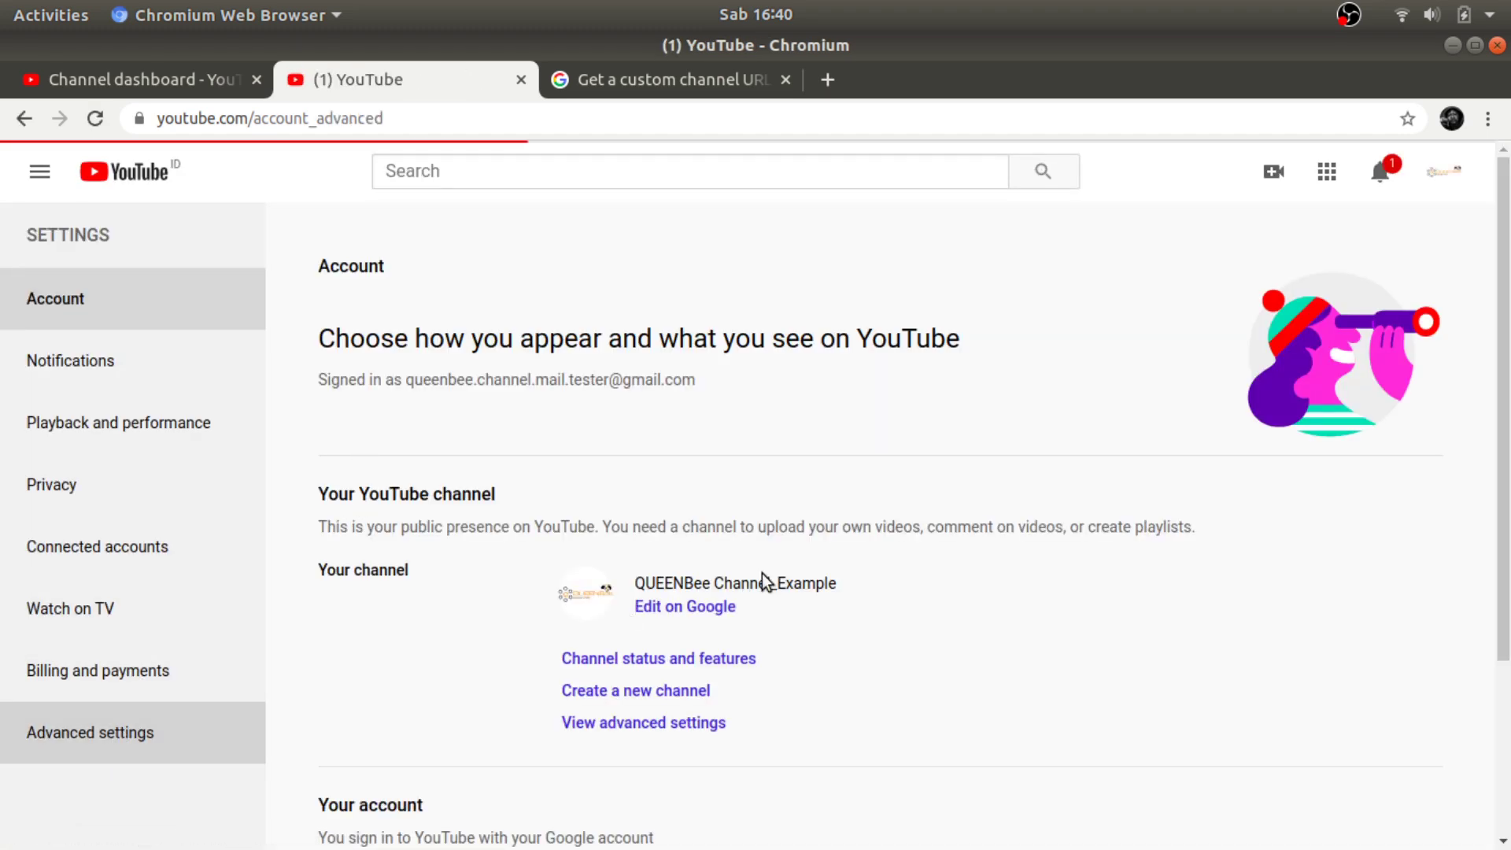
scroll(760, 577, down, 3)
Step: Continue the last sentence of the text editor notes with "custom url menu, but here my account is"
key(alt+Tab)
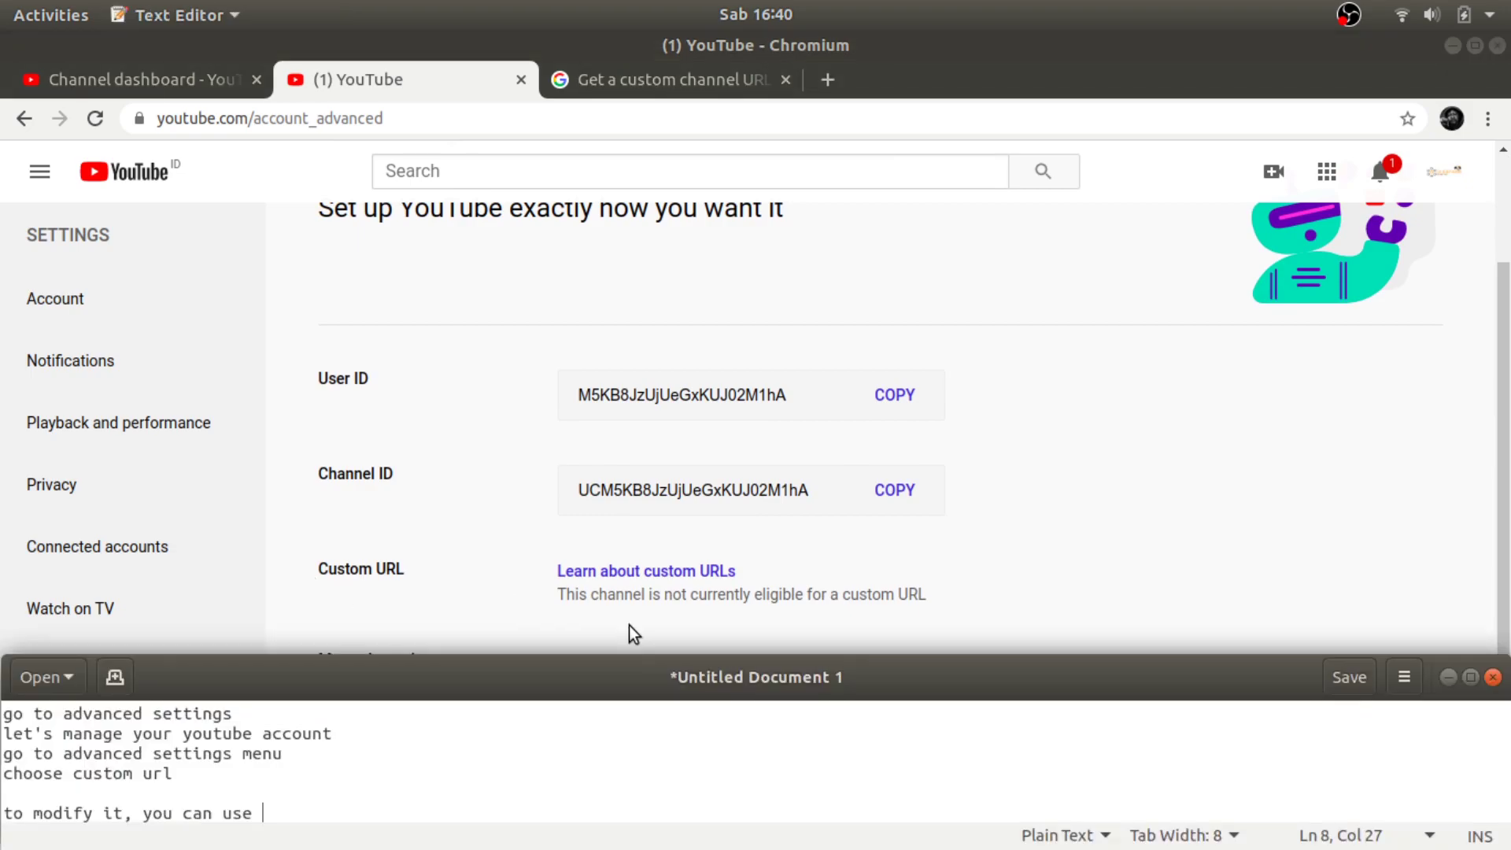
text(se custom url menu, but here )
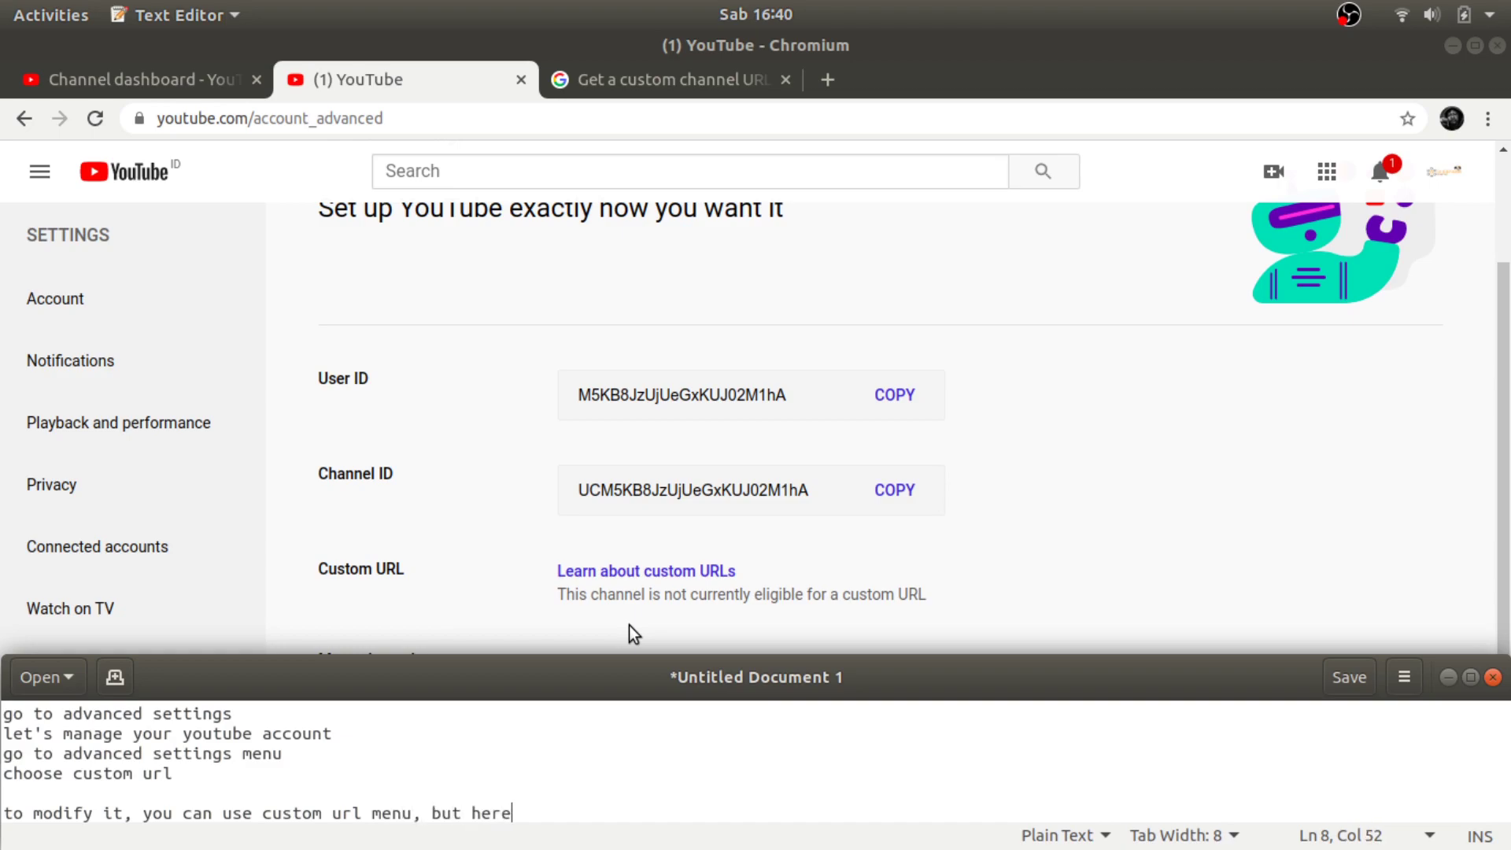
text(my account is)
Step: Insert the requirement "Have 100 or more subscribers" from the custom URL help article at the end of the notes
click(676, 80)
drag(399, 522, 209, 519)
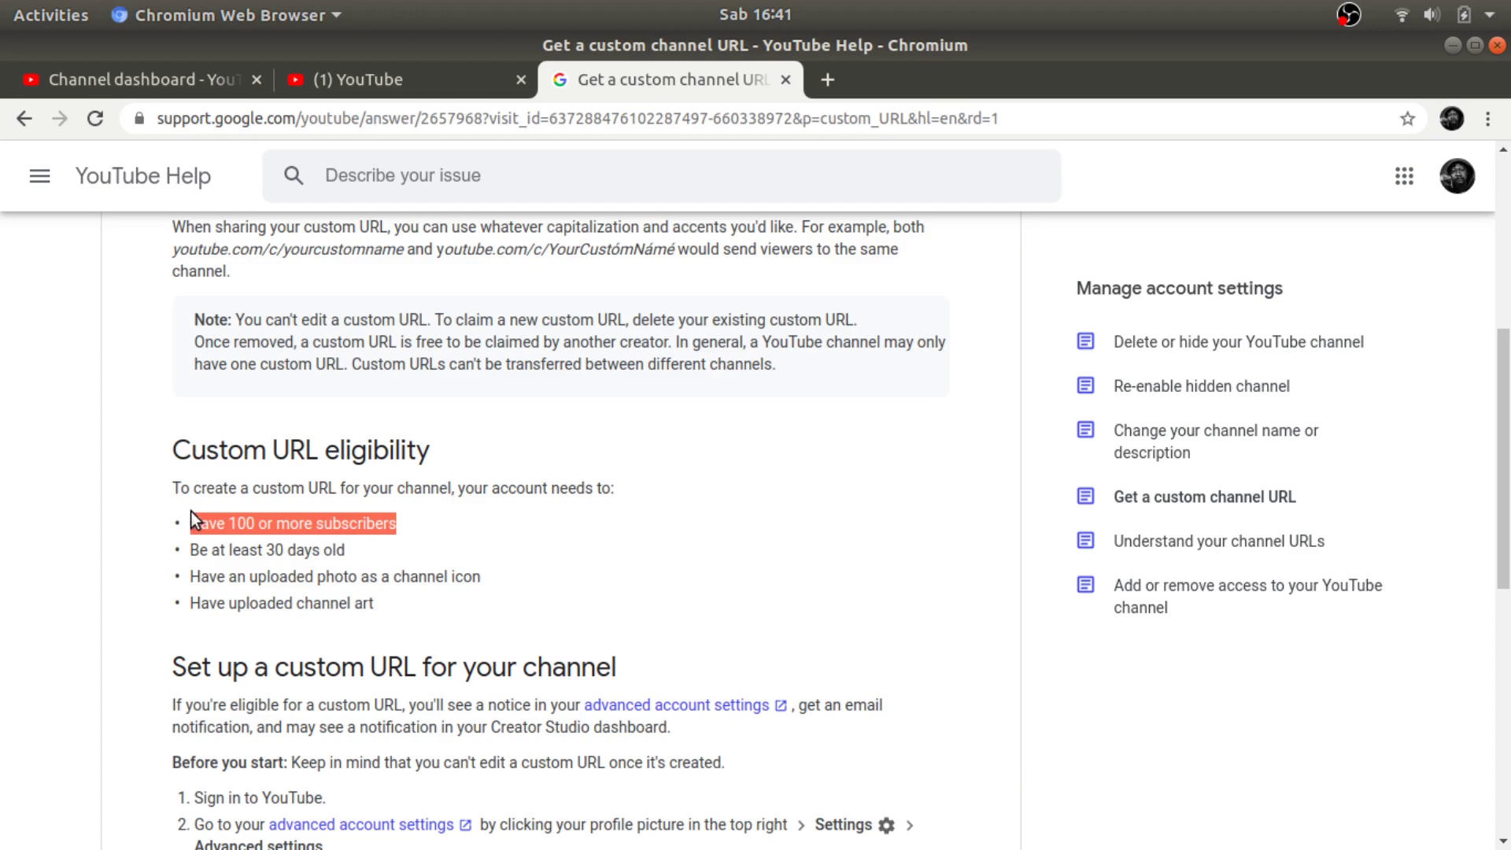
key(alt+Tab)
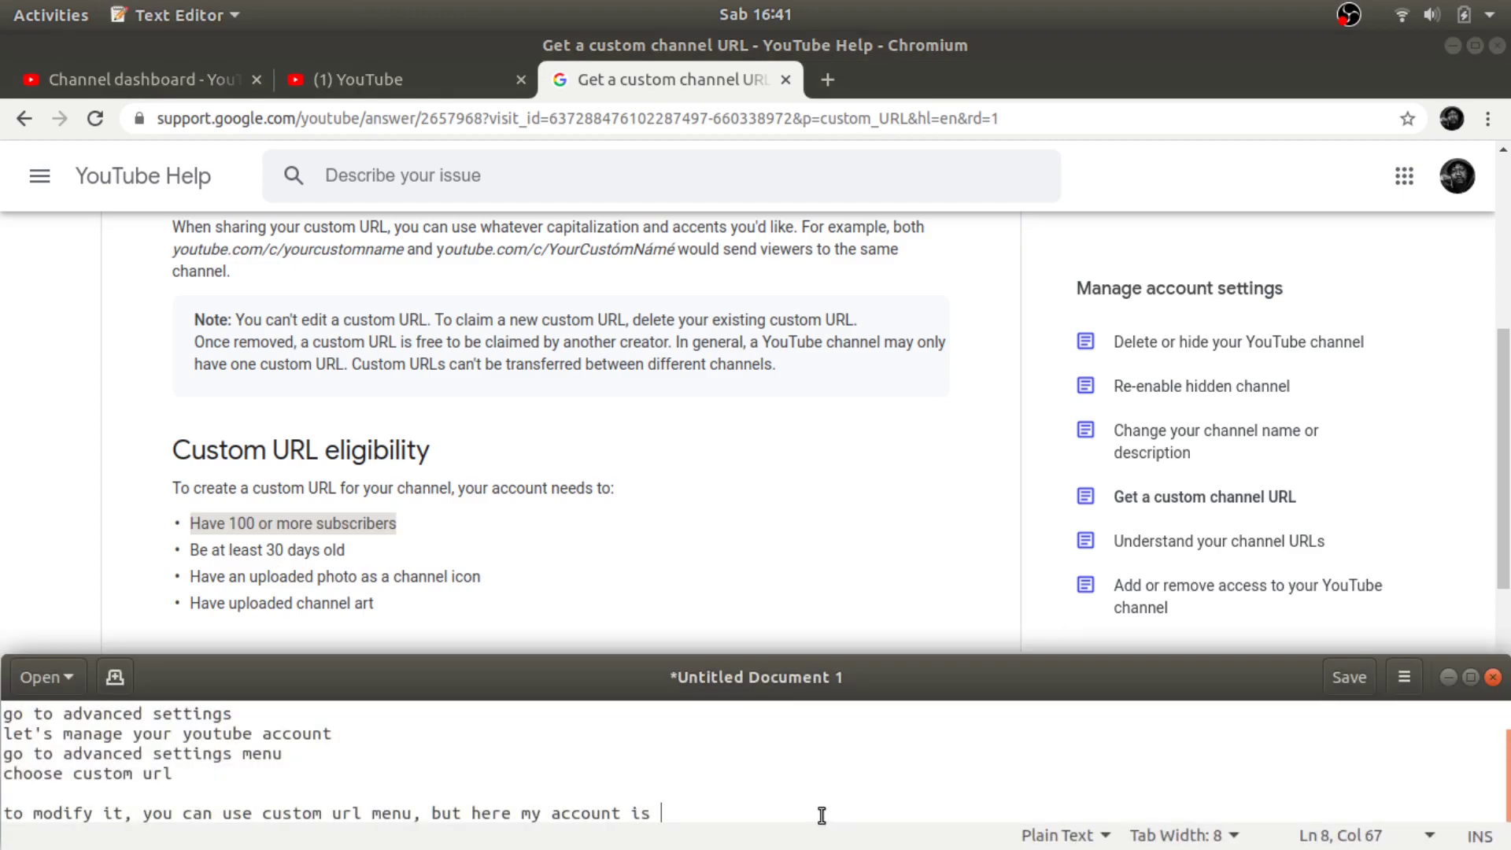
key(ctrl+v)
Step: Reword the pasted subscriber requirement in the text editor notes to read "Have under 100 subscribers"
click(710, 813)
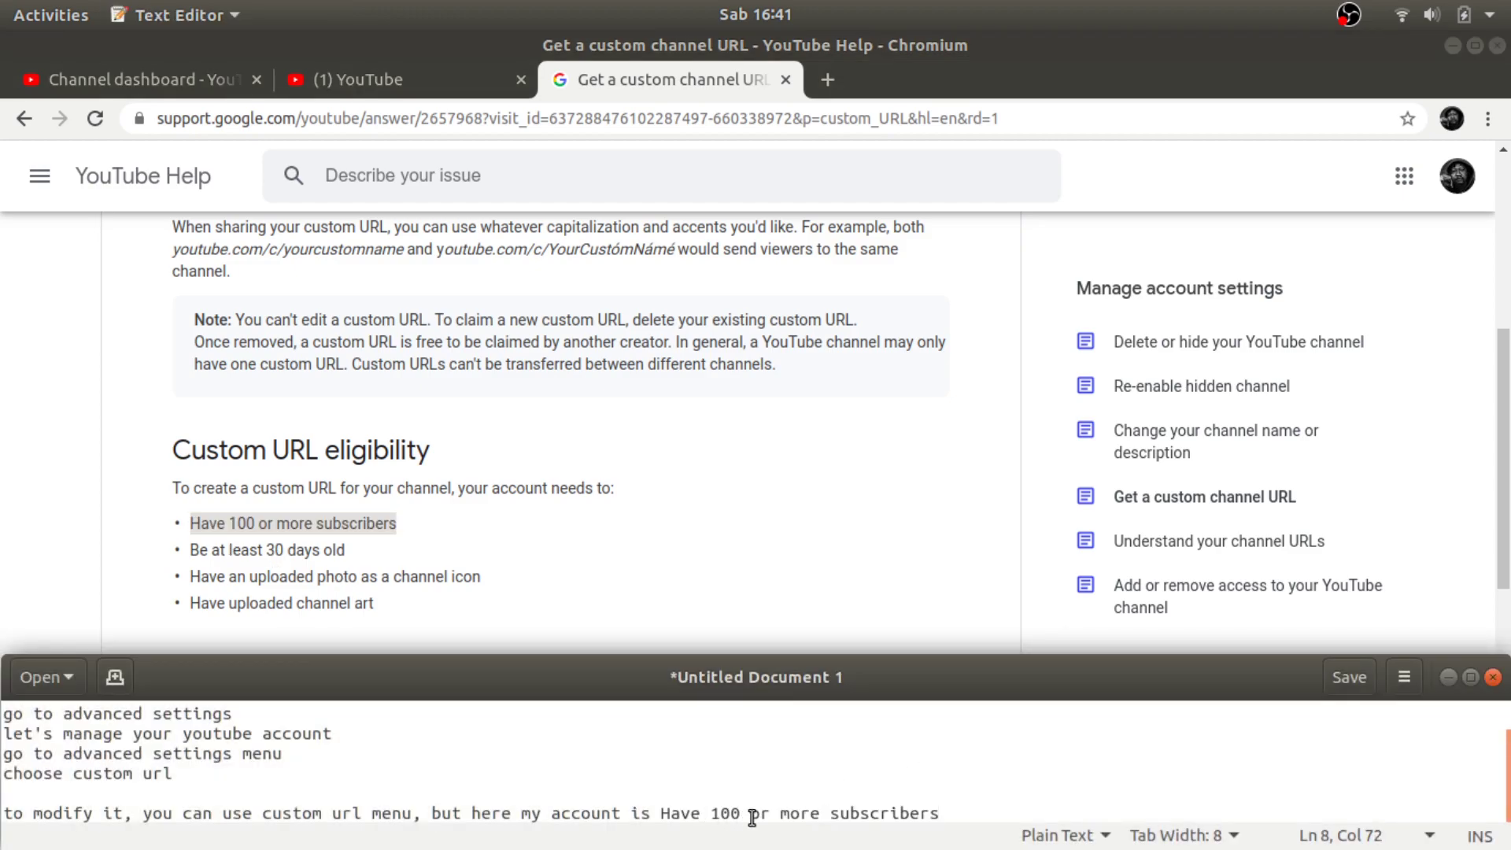
drag(742, 815, 1091, 820)
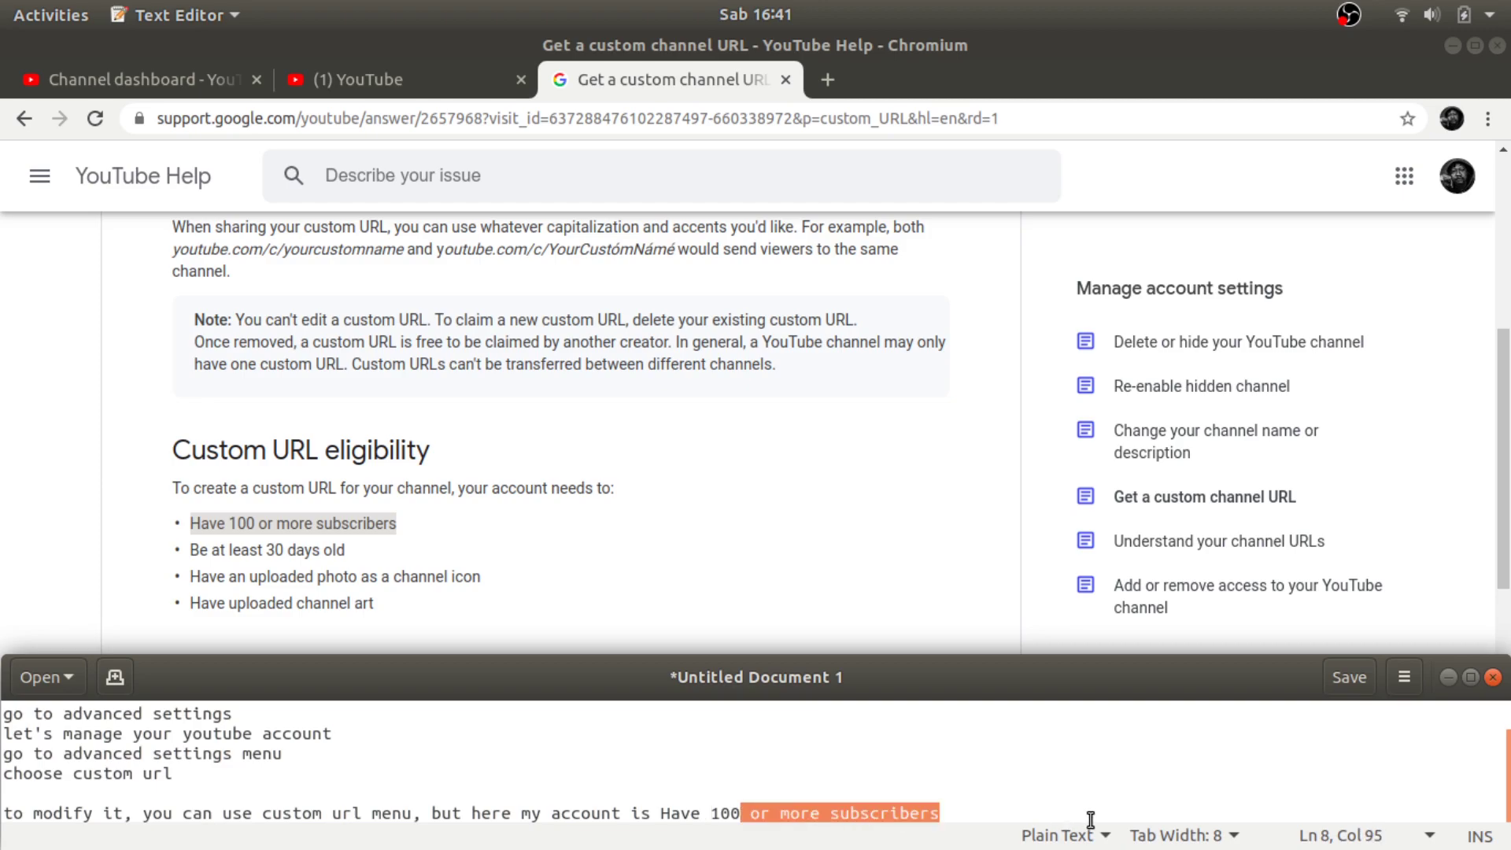
click(835, 814)
drag(835, 814, 755, 814)
key(BackSpace)
text(under)
key(End)
Step: Copy "Be at least 30 days old" from the help article onto a new notes line and reword it to "less than 30 days old"
key(Return)
click(348, 551)
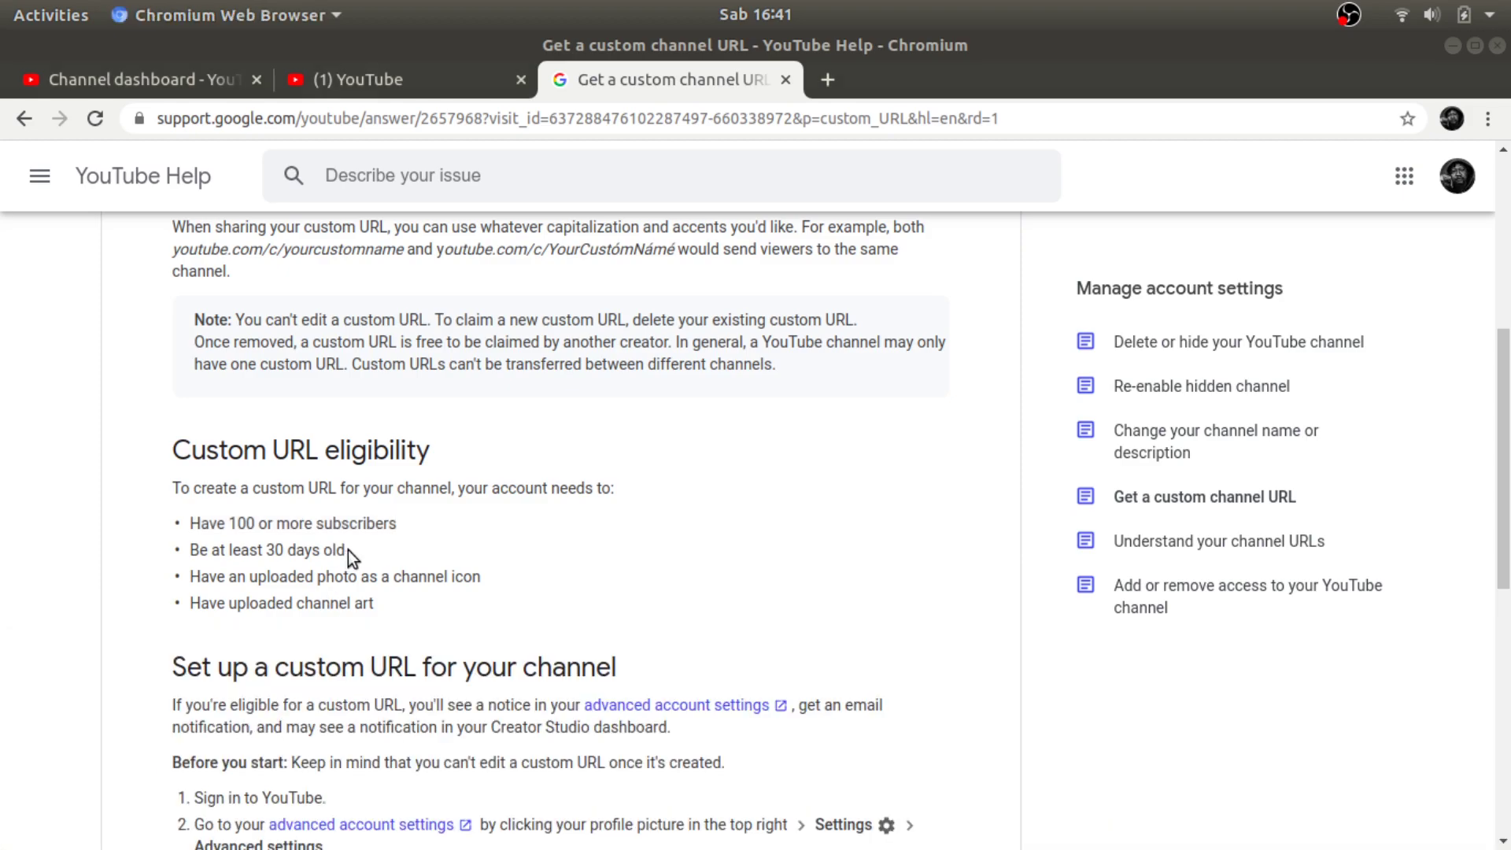
drag(351, 551, 192, 551)
key(ctrl+c)
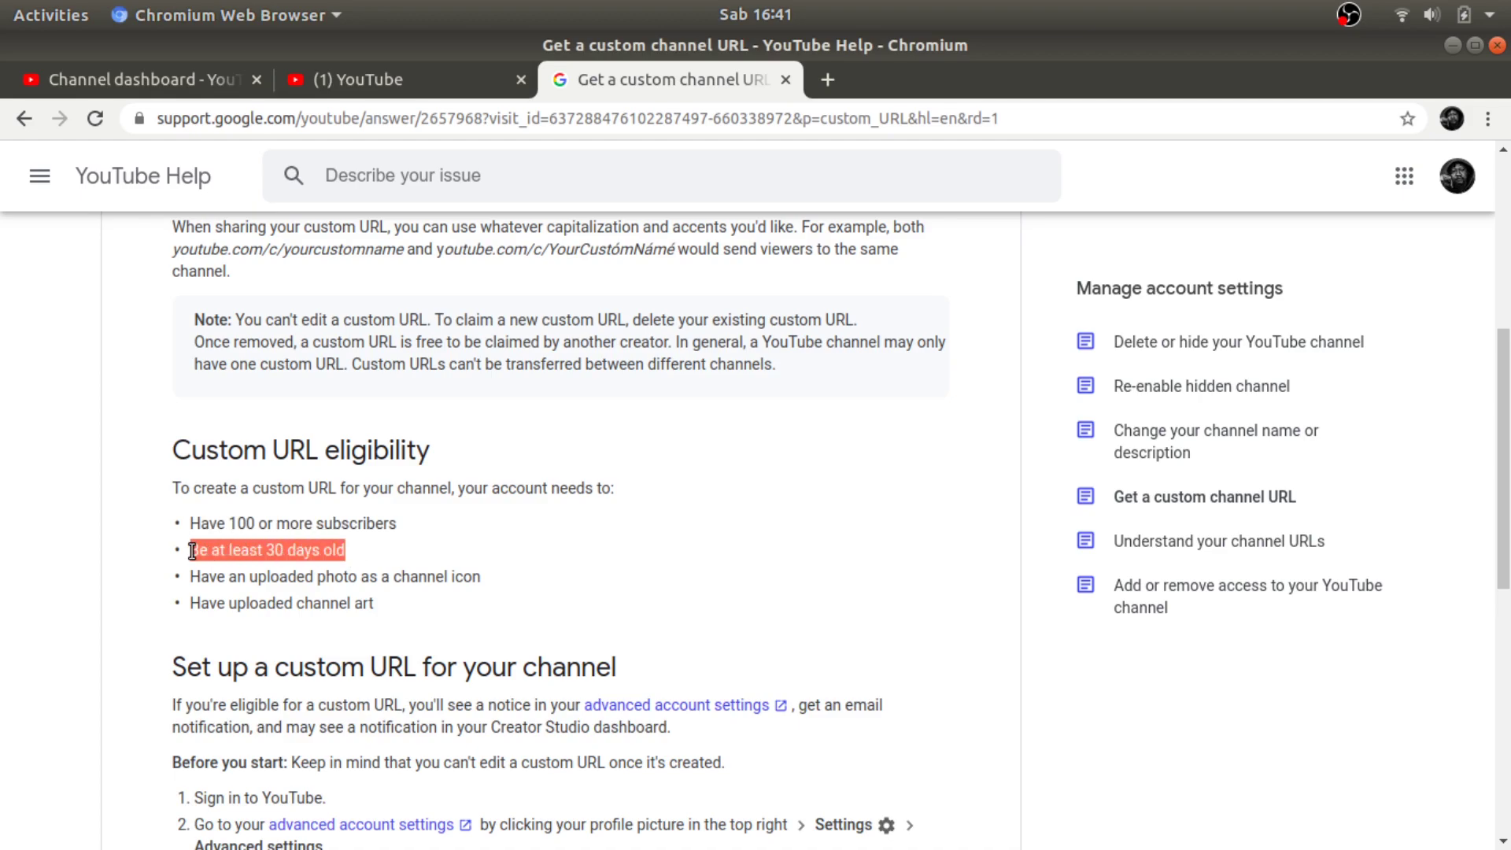
key(alt+Tab)
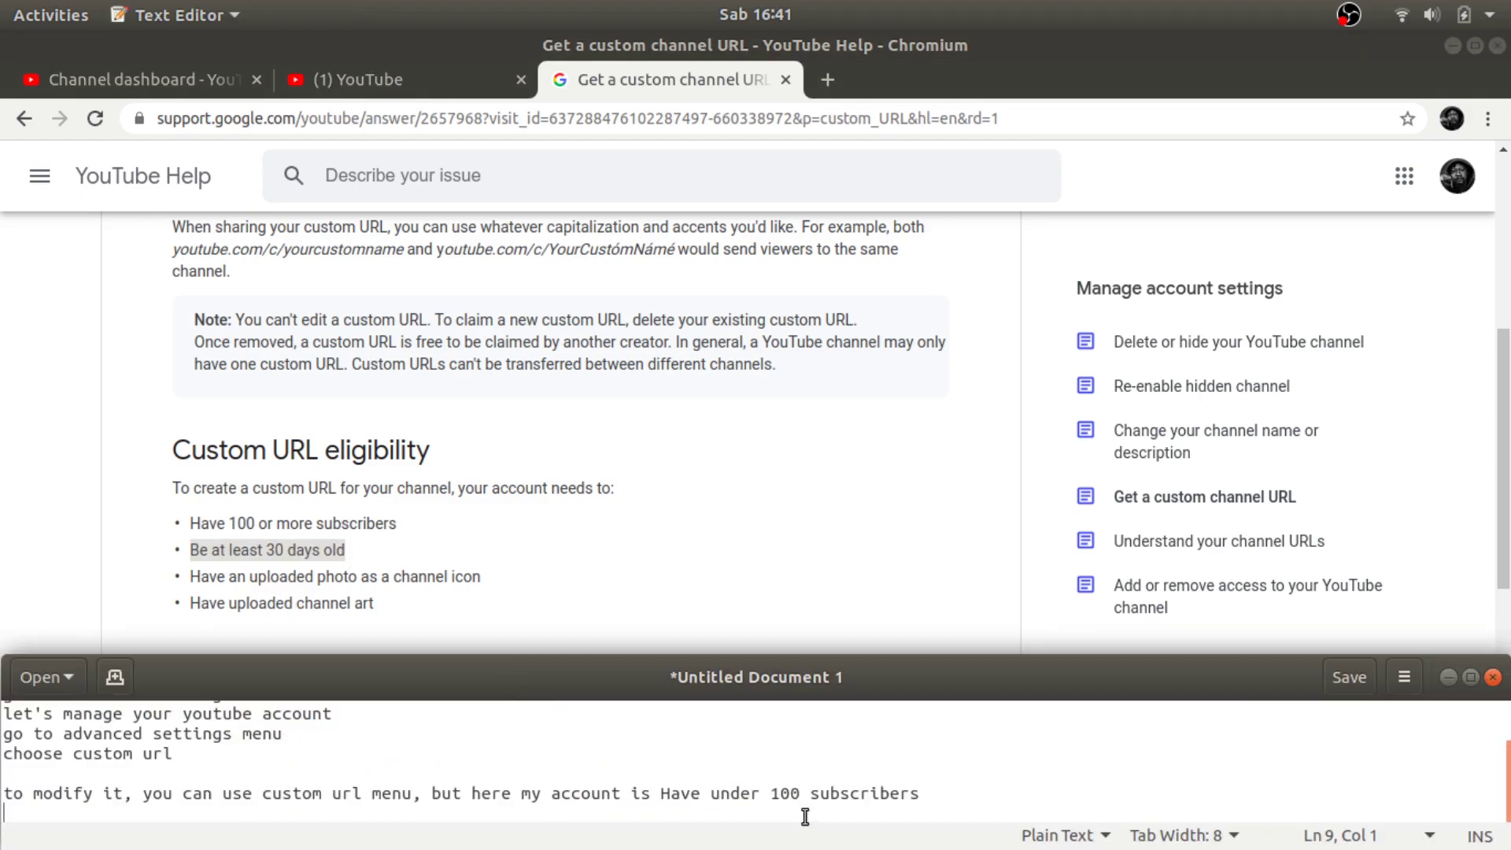
key(ctrl+v)
drag(111, 813, 3, 819)
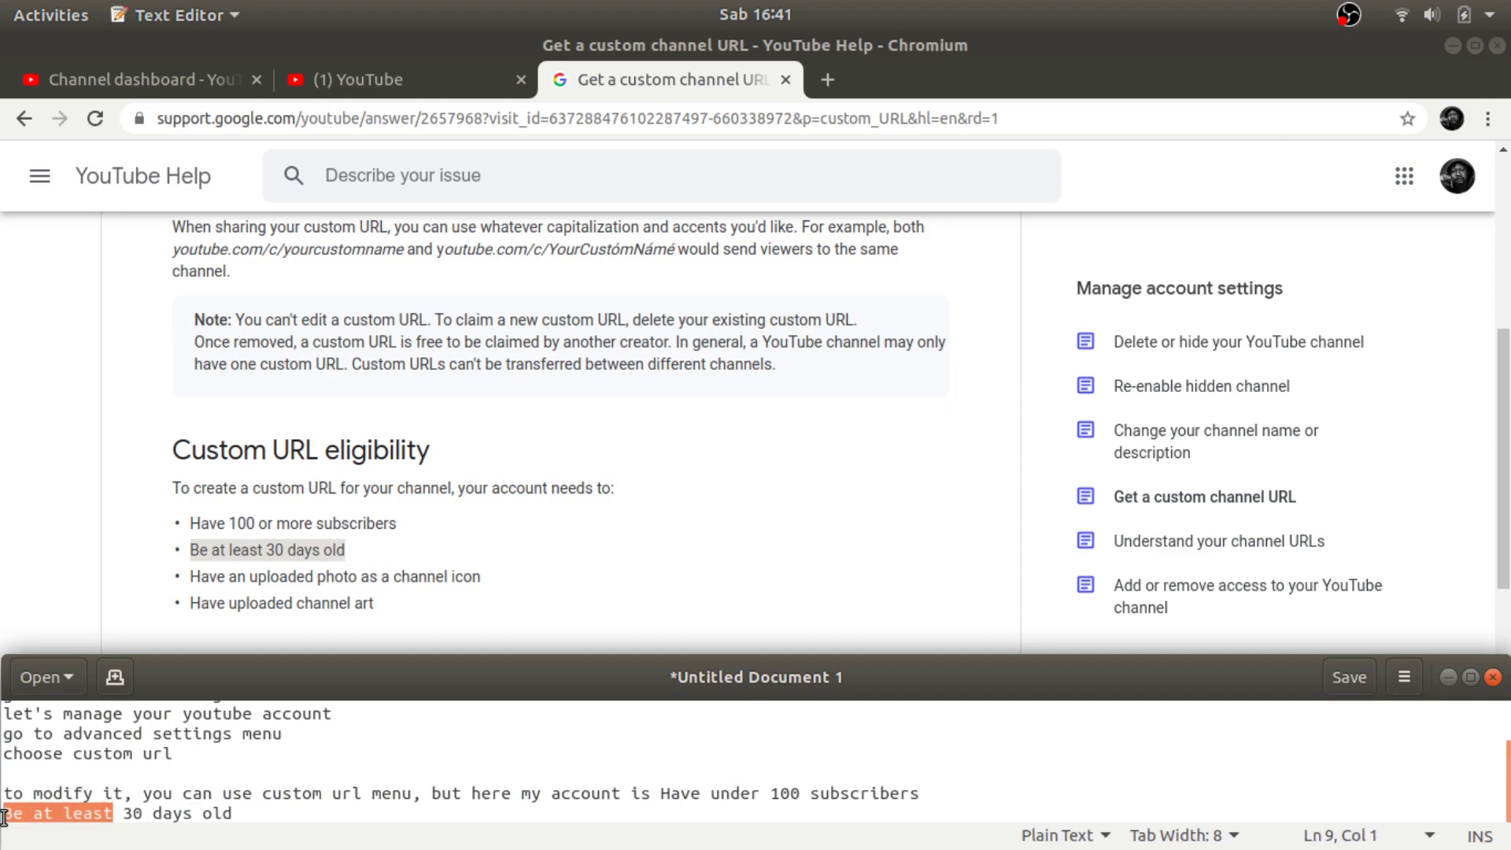
text(less than)
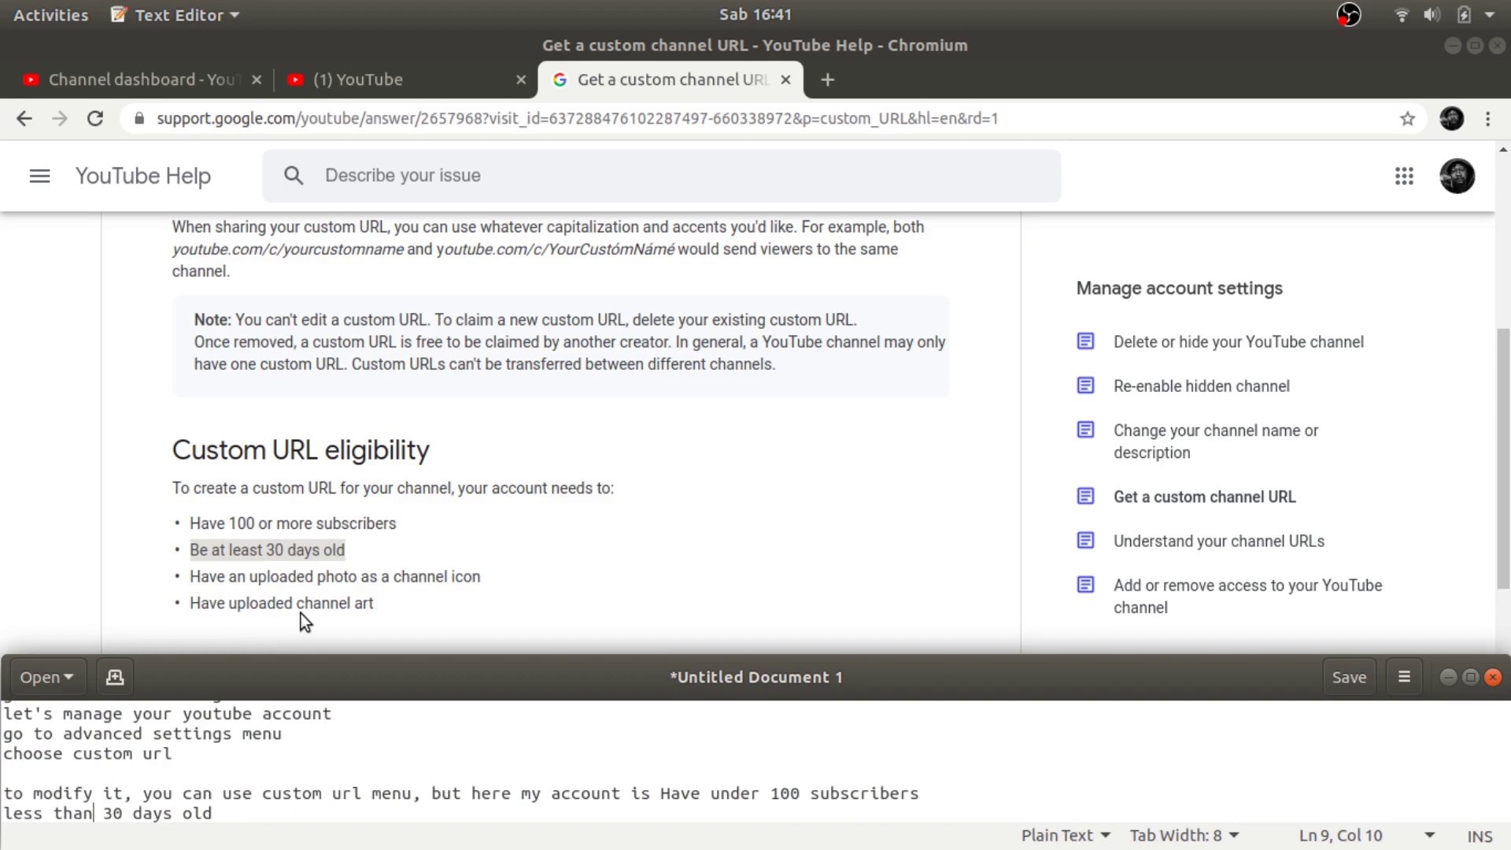
Step: Highlight the "Have uploaded channel art" requirement in the help article and return to the text editor
click(384, 599)
drag(376, 603, 201, 600)
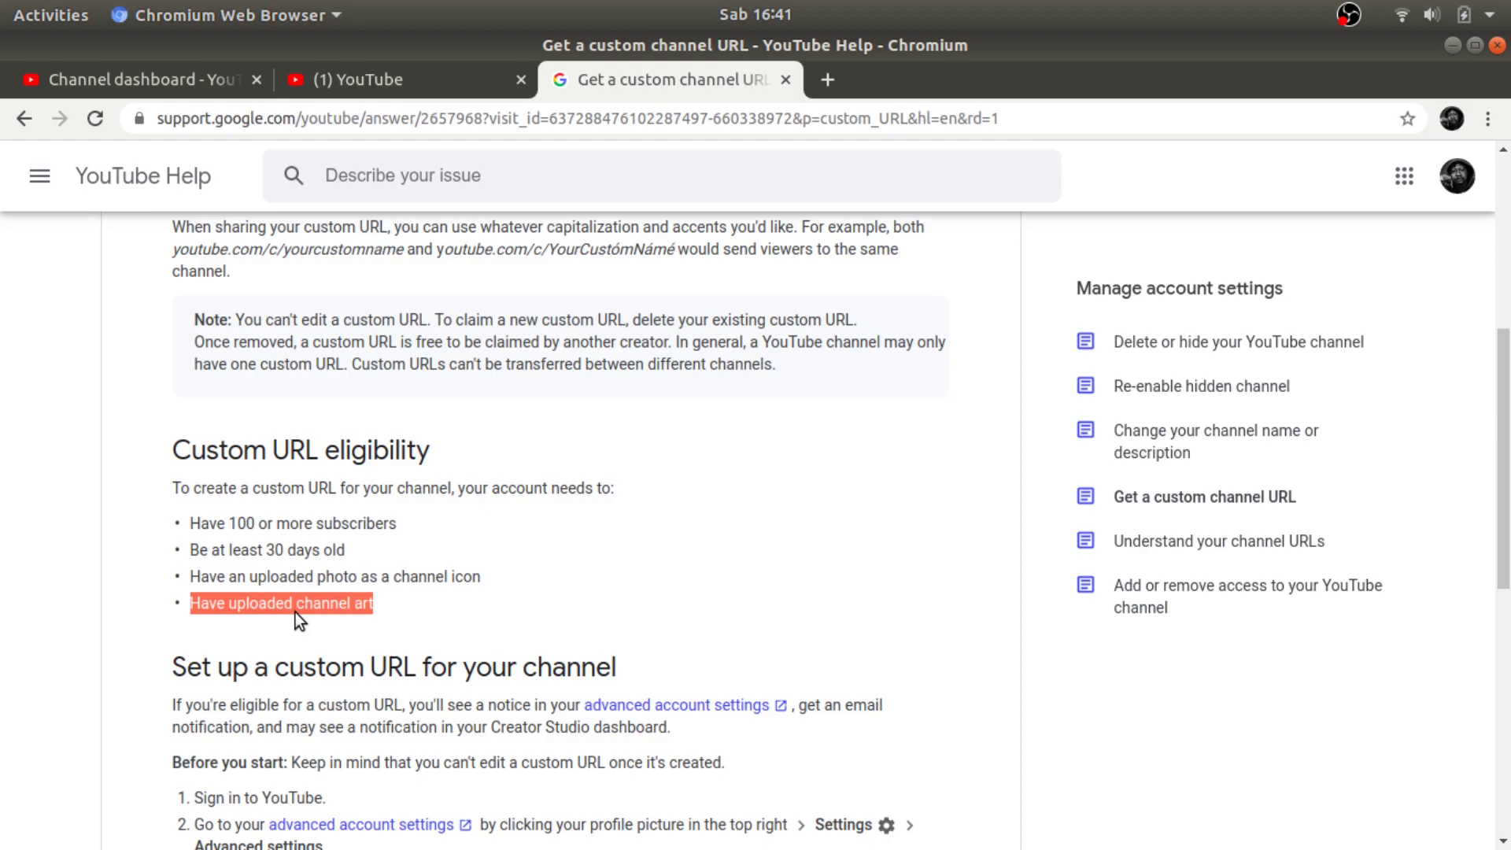
key(alt+Tab)
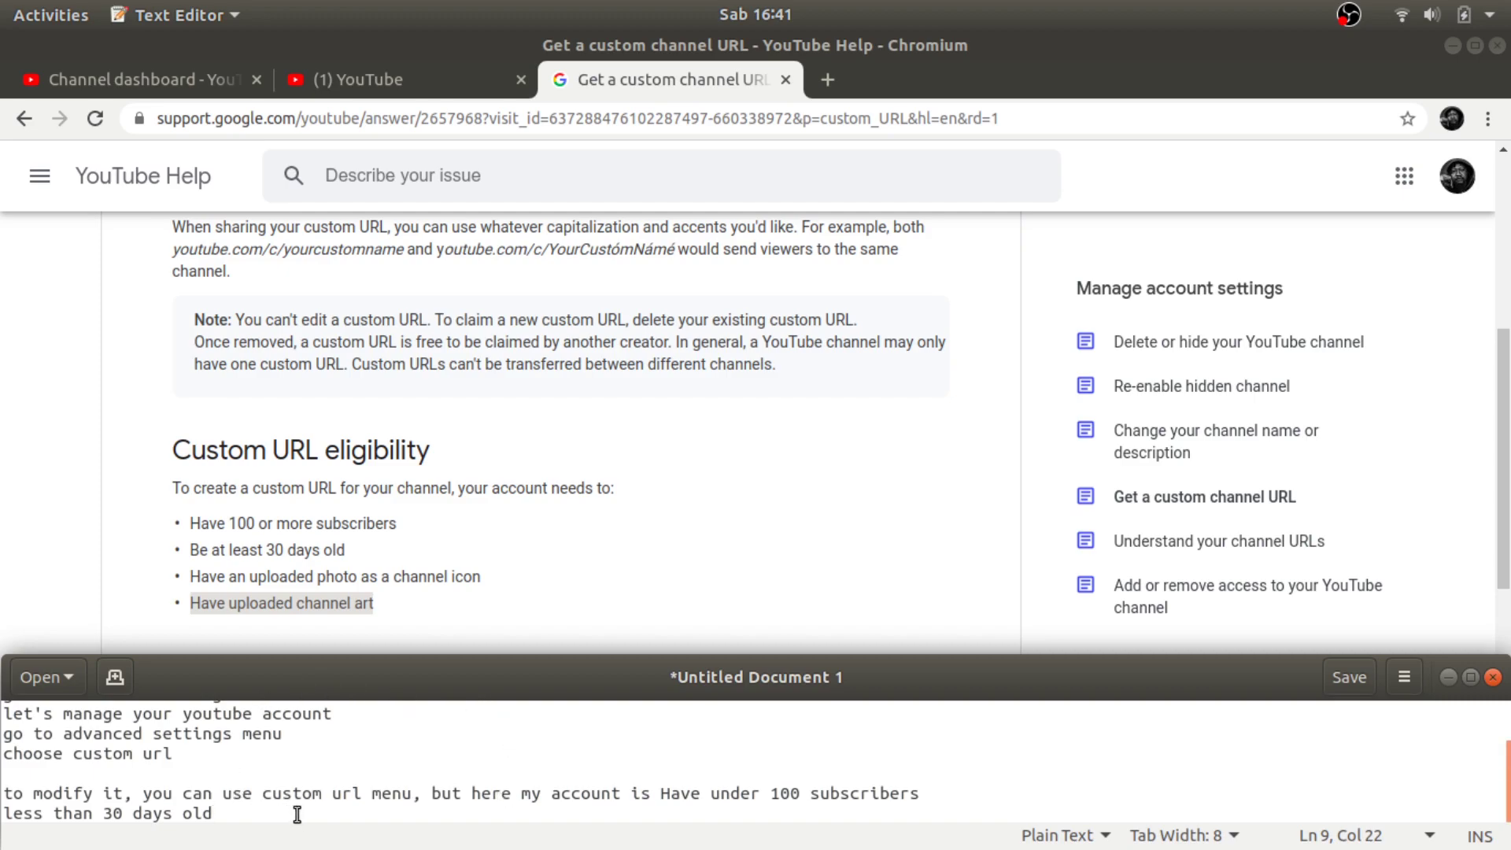
Step: Leave a blank line in the notes and write "if your channel have a content and the age of channel more than 30 days"
key(Return)
key(Return)
text(if your channel hav)
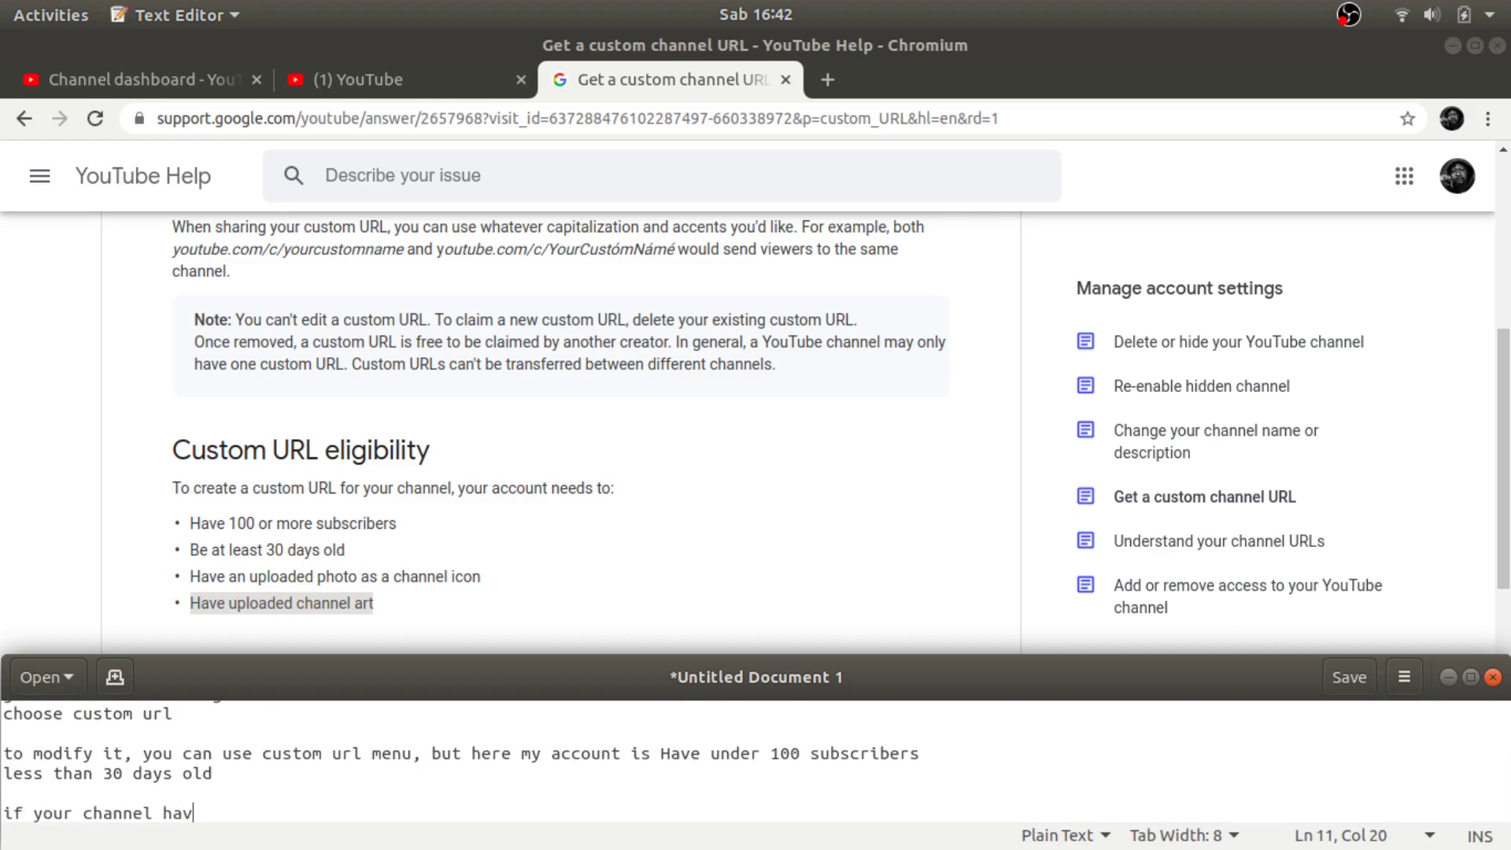
text(e a content and)
text(ha)
key(BackSpace)
key(BackSpace)
text(the age more d)
key(BackSpace)
text(than )
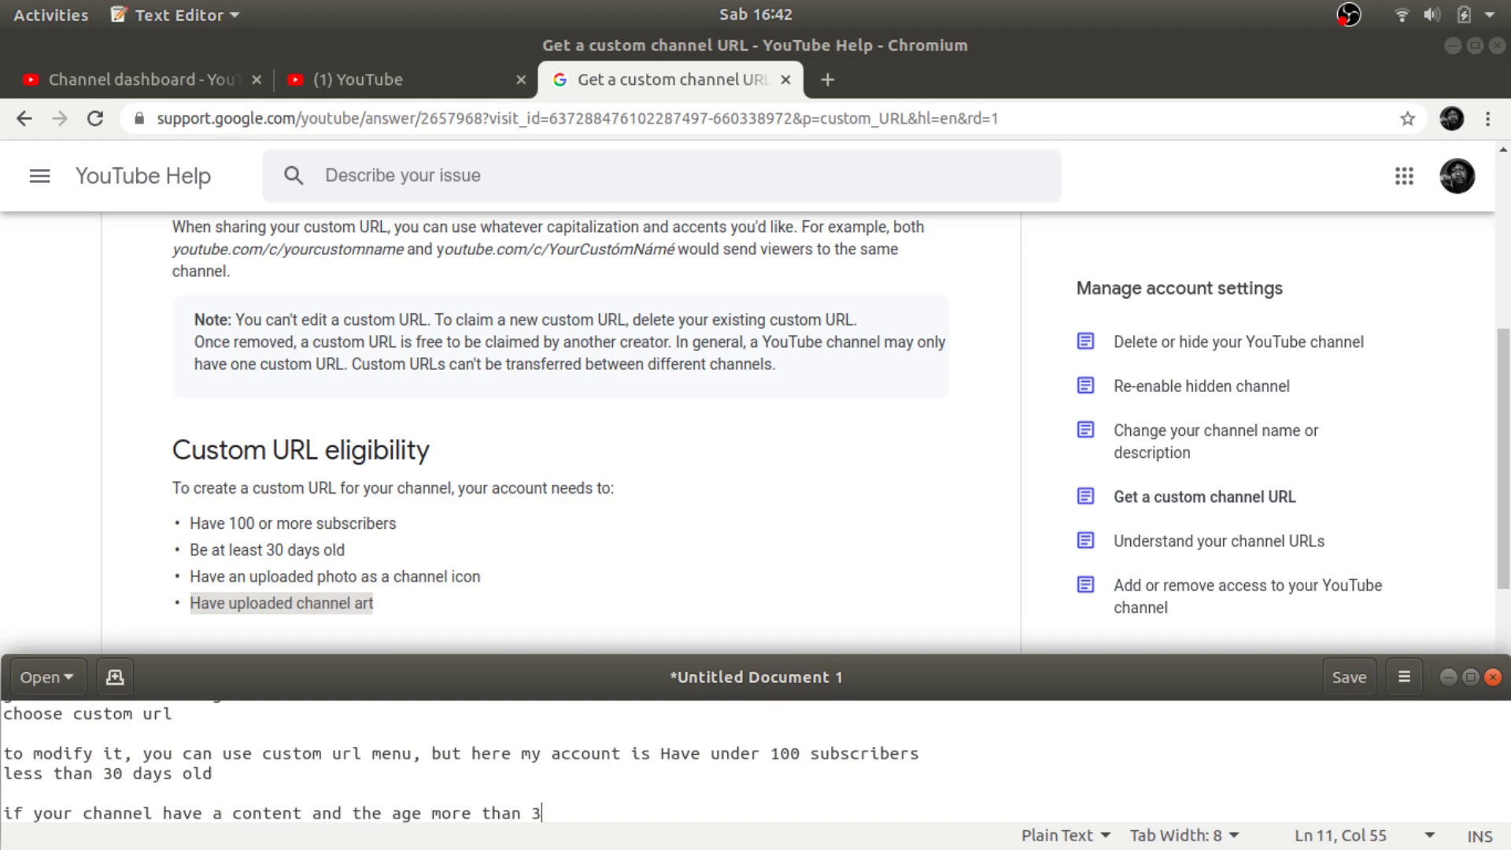
text(30 daysof channel)
key(End)
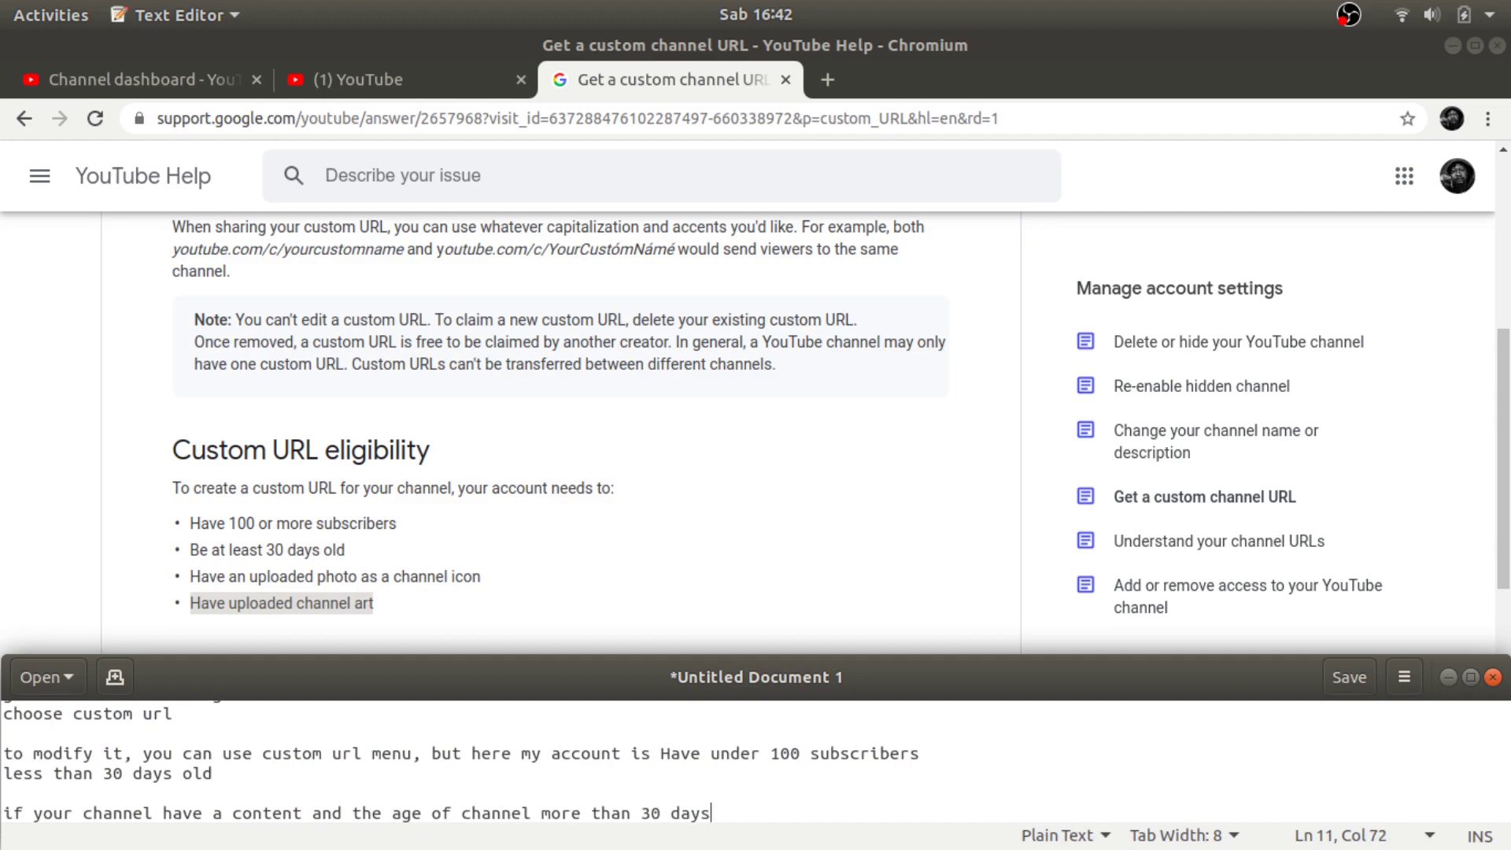
Step: Continue the notes sentence with "+ have more than 100 subscriber, you can"
text(+ have more than )
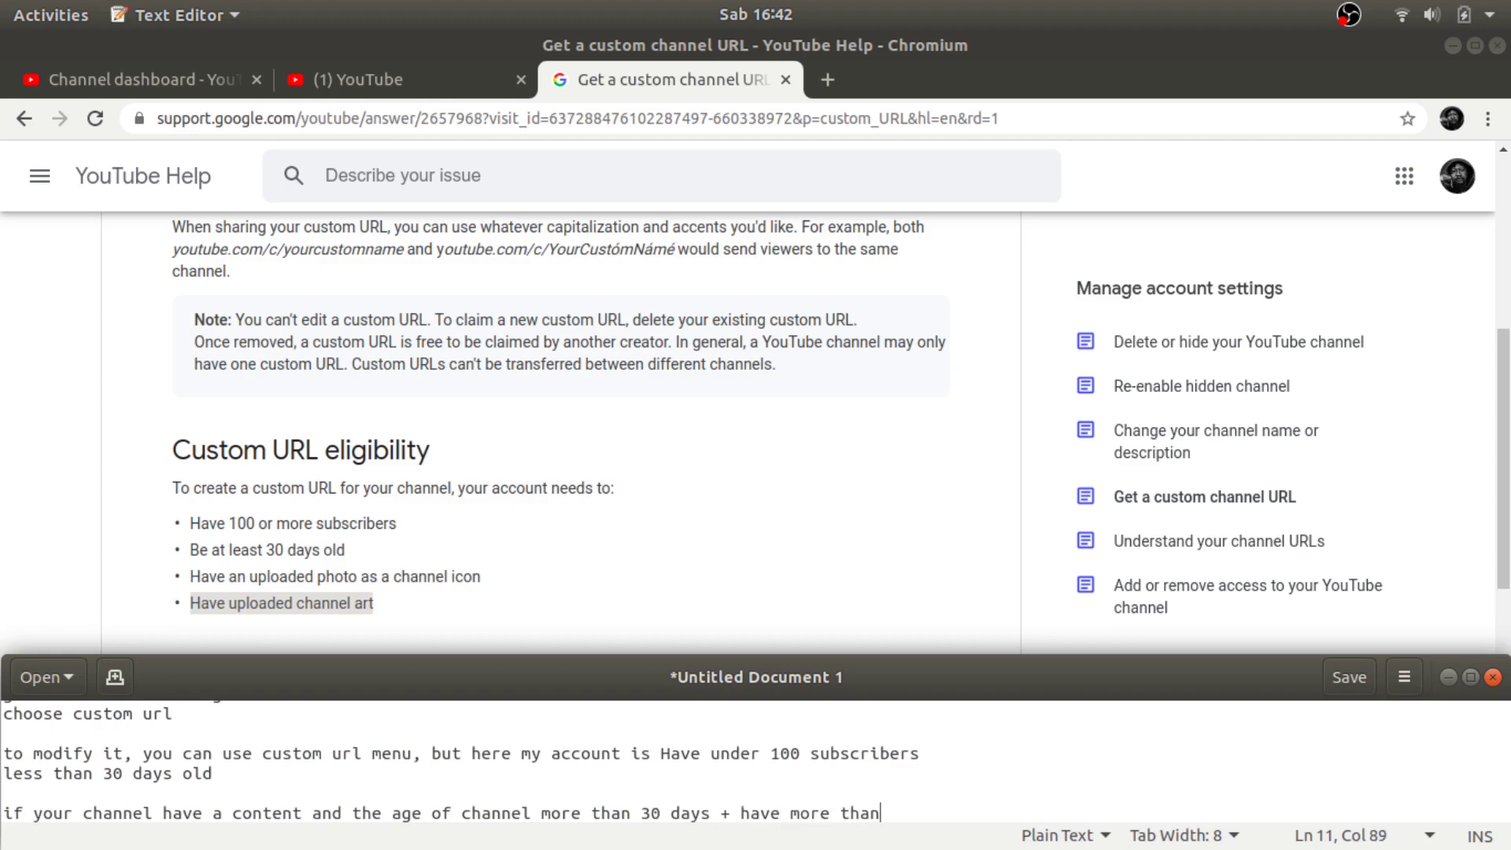
text(100)
key(BackSpace)
key(BackSpace)
key(BackSpace)
text(subscriber, you can)
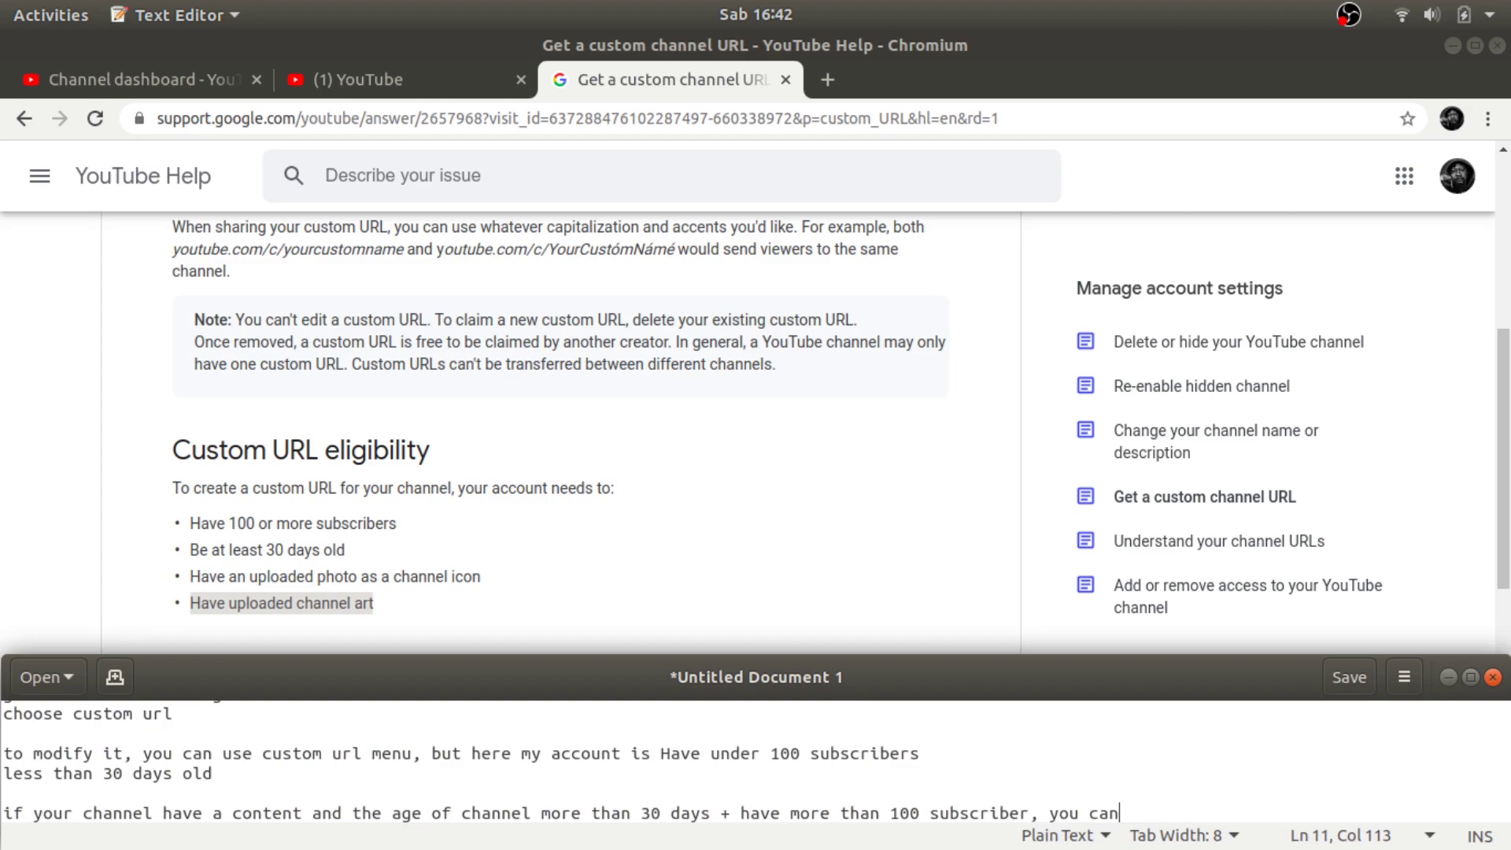
Step: Show the YouTube advanced settings page in Chromium and finish the notes sentence with "modify the custom url menu"
click(356, 77)
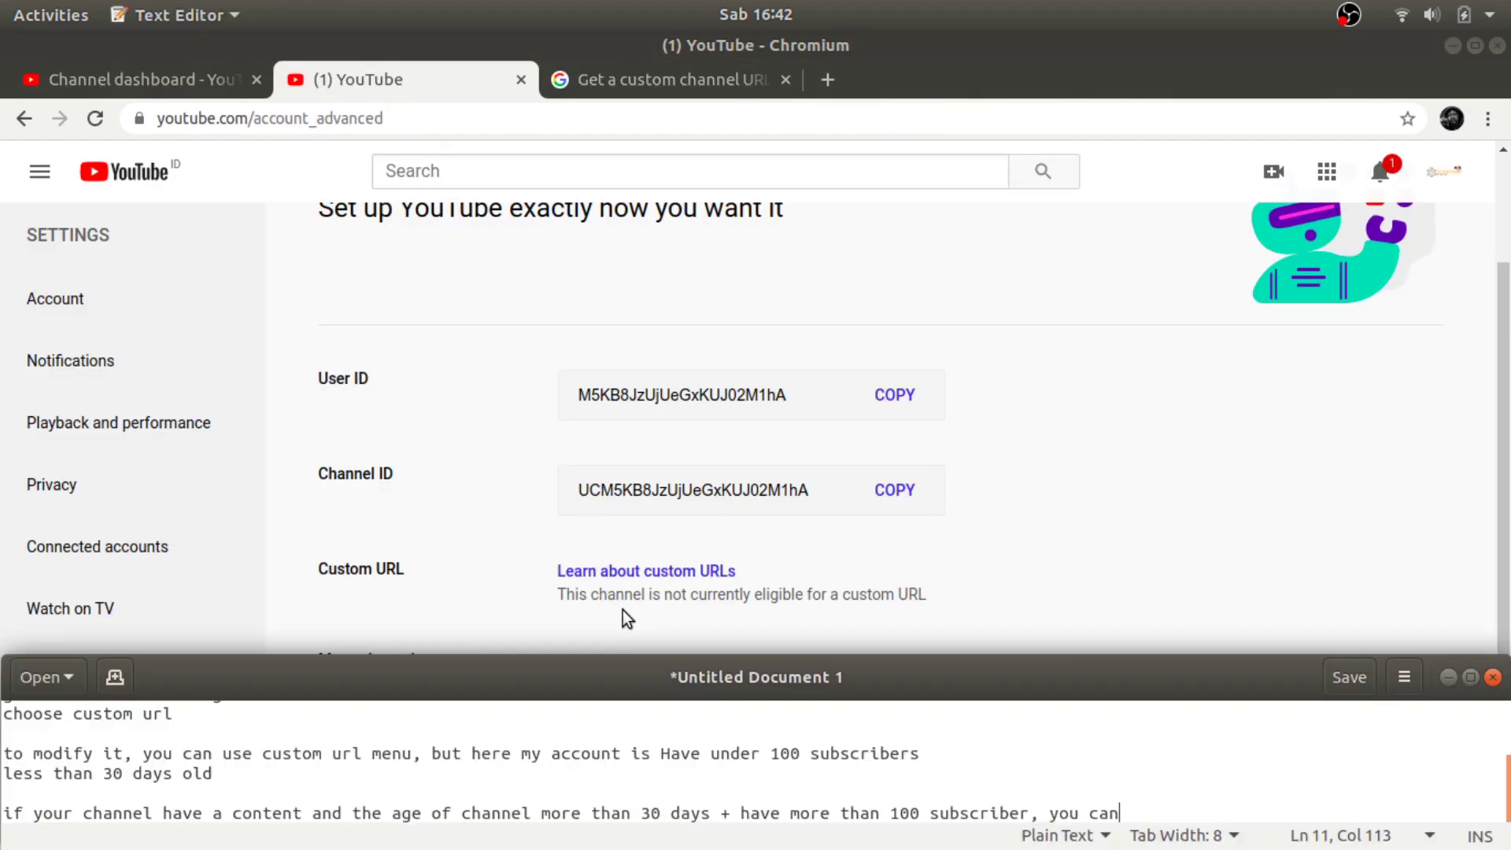
click(1403, 798)
text(modify the custom url menu)
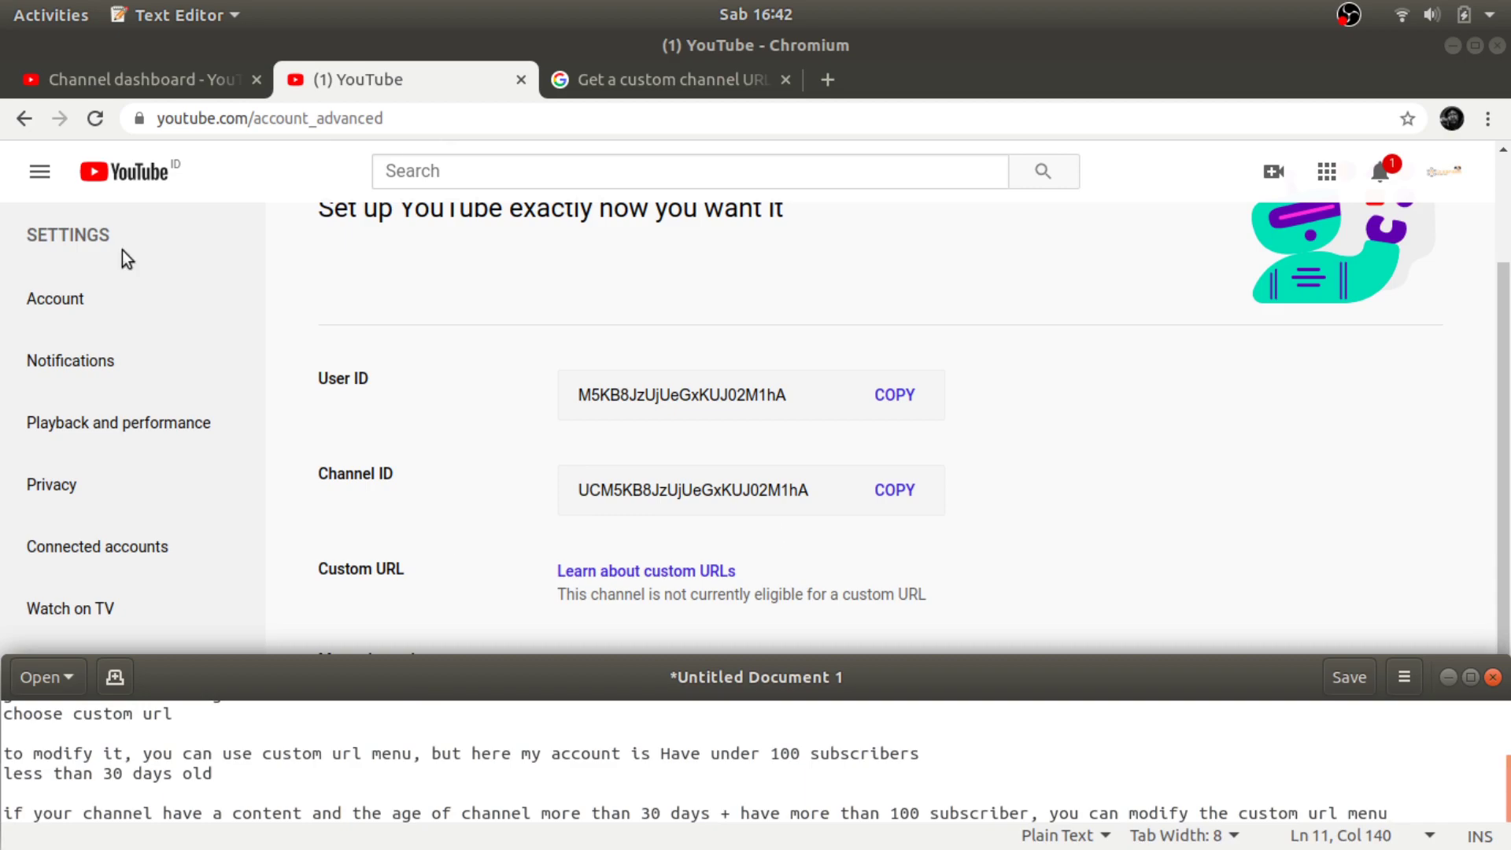
Step: Switch to Firefox and show the Custom URL section of its YouTube advanced settings page above the notes
mouse_move(1, 425)
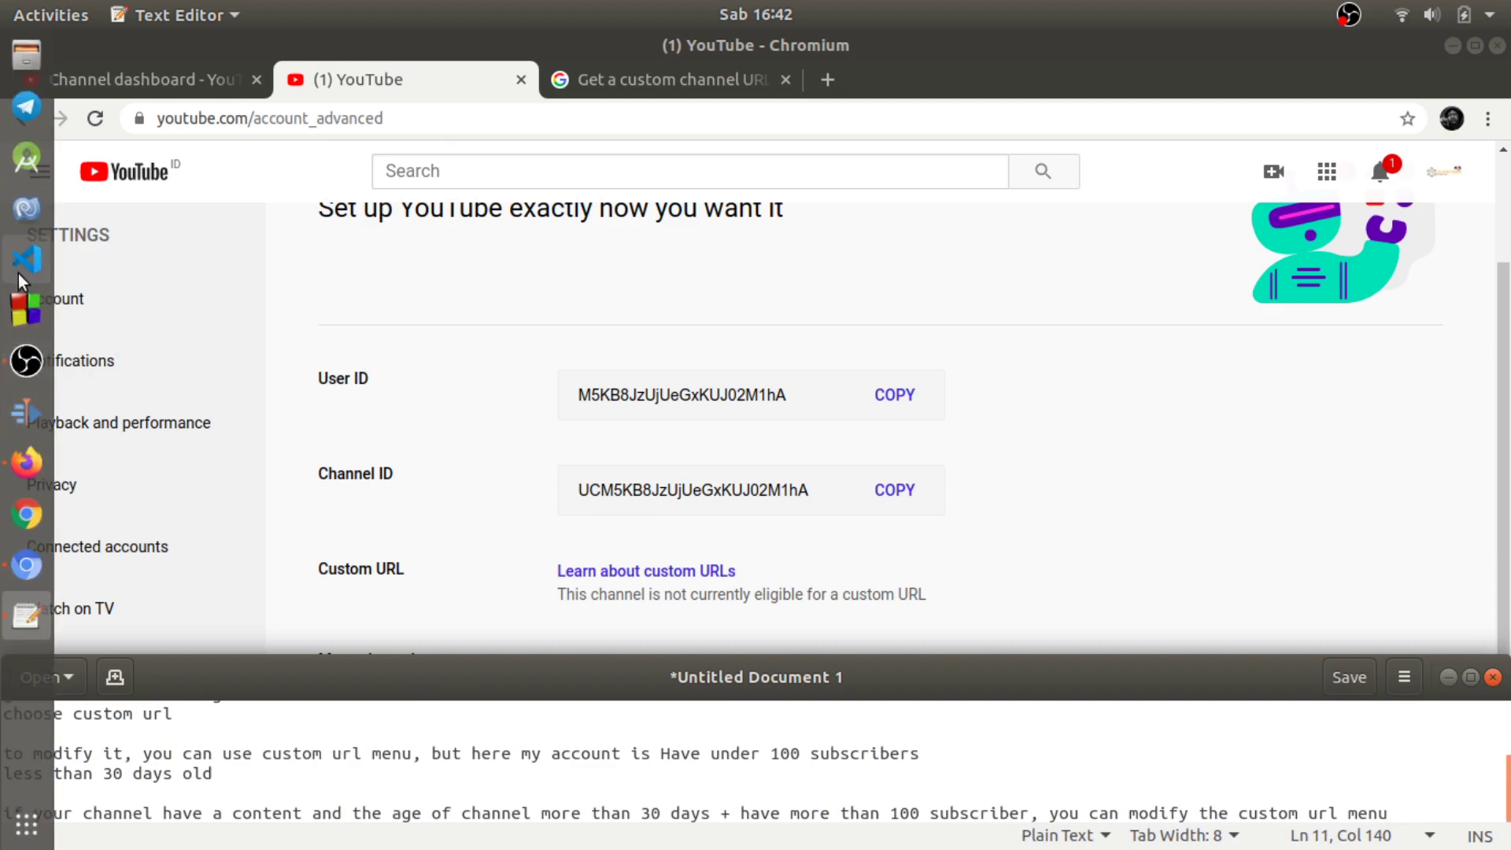
click(21, 476)
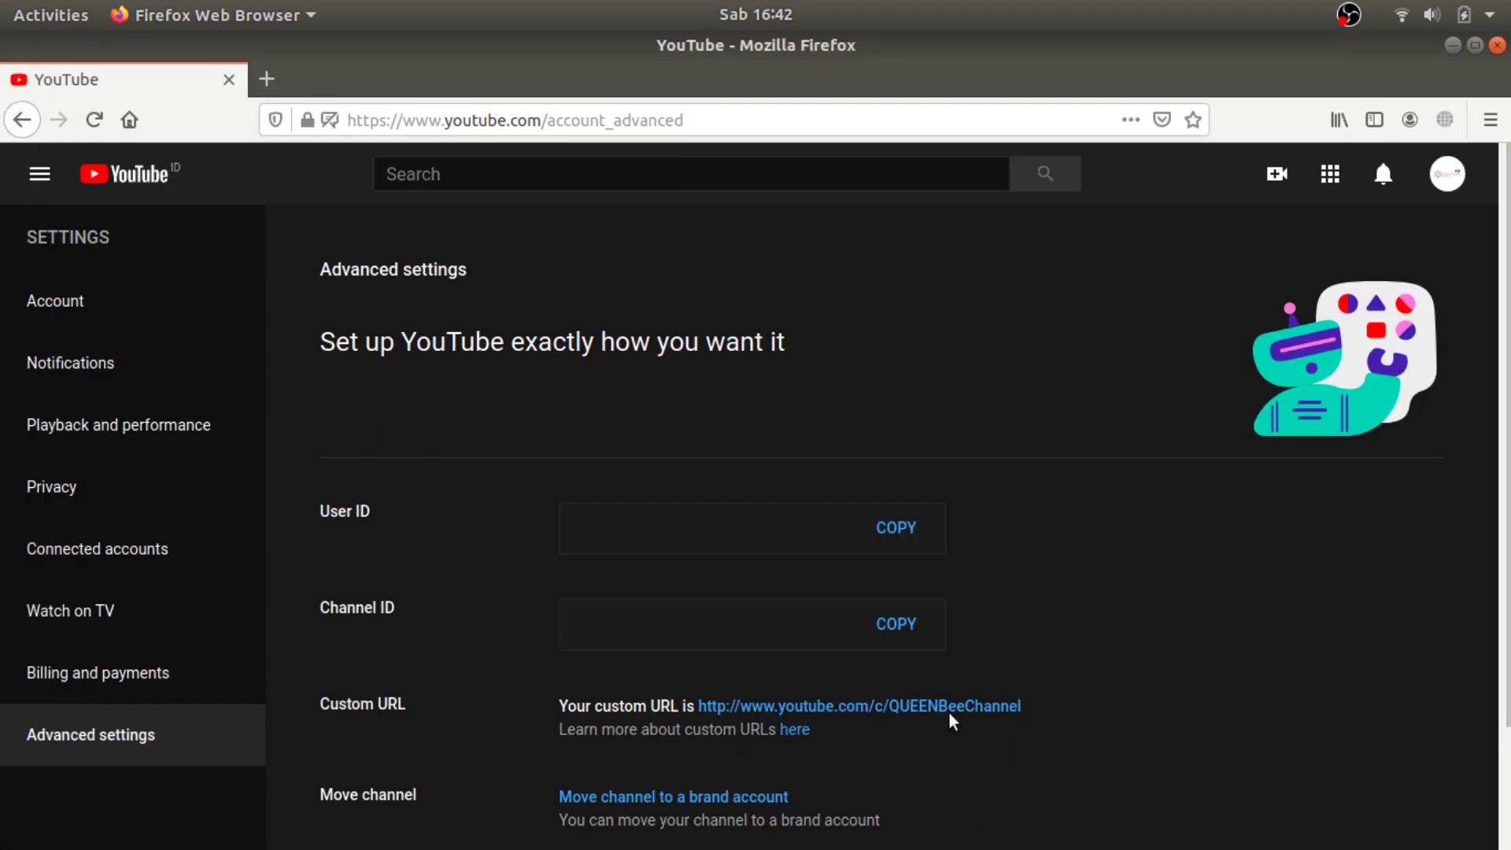
key(alt+Tab)
scroll(1046, 535, down, 3)
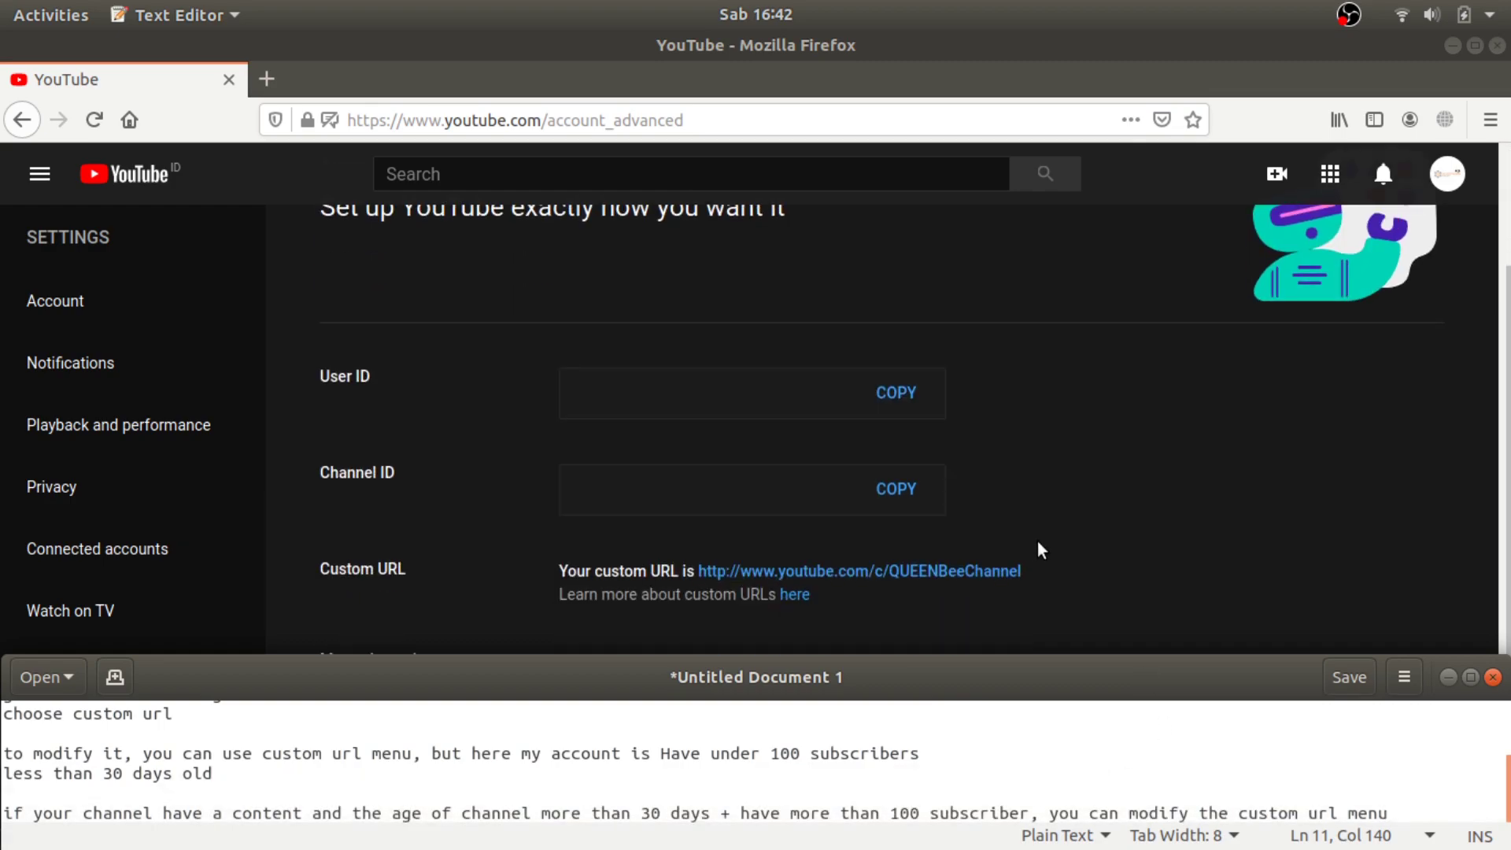
Step: Open the custom URL help article in a new tab, review its setup instructions, and return to the YouTube settings page
right_click(803, 598)
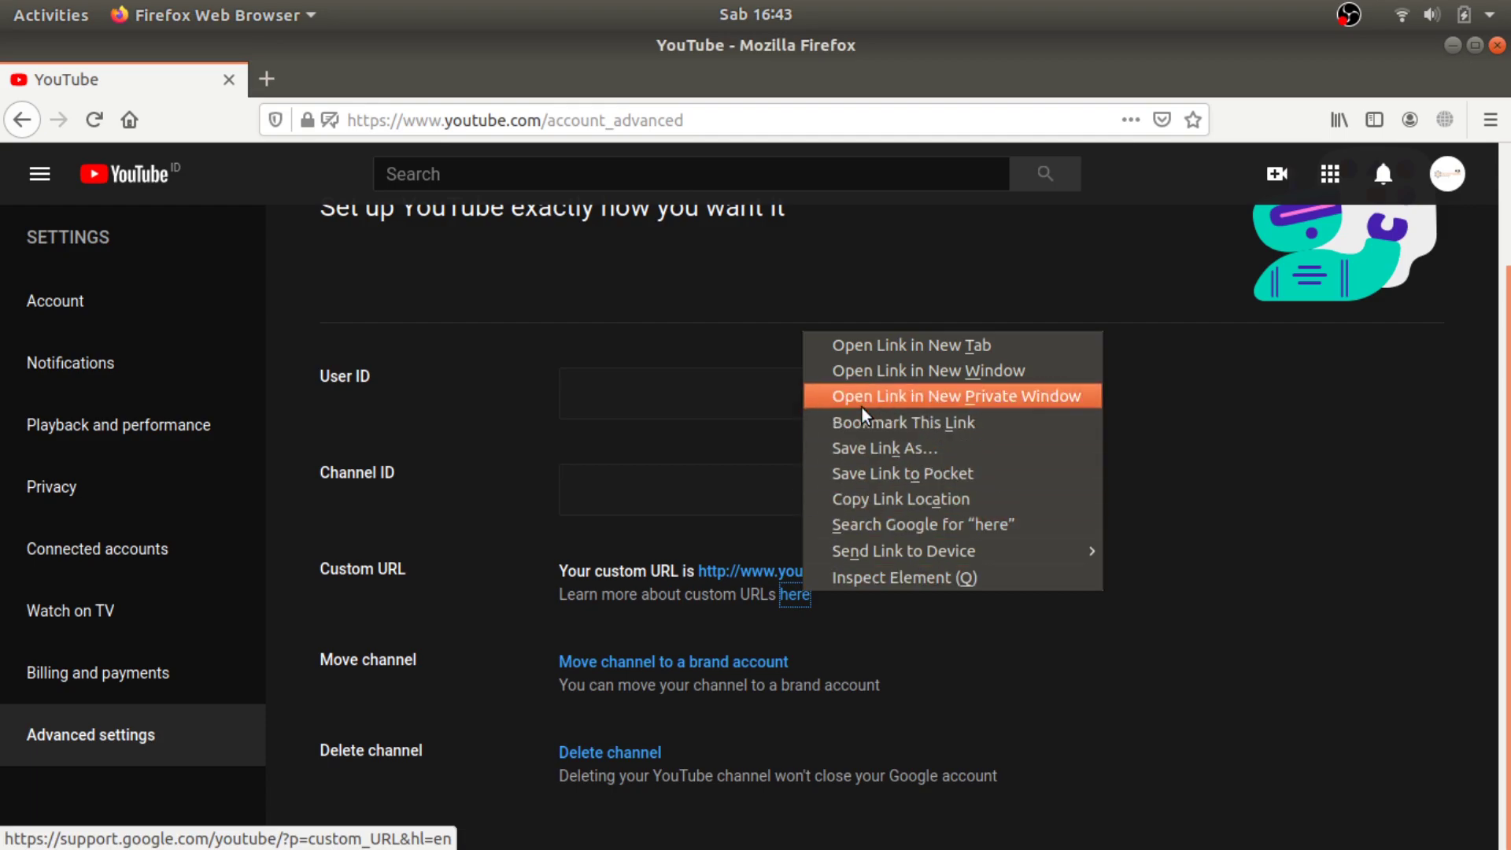
click(868, 343)
click(403, 67)
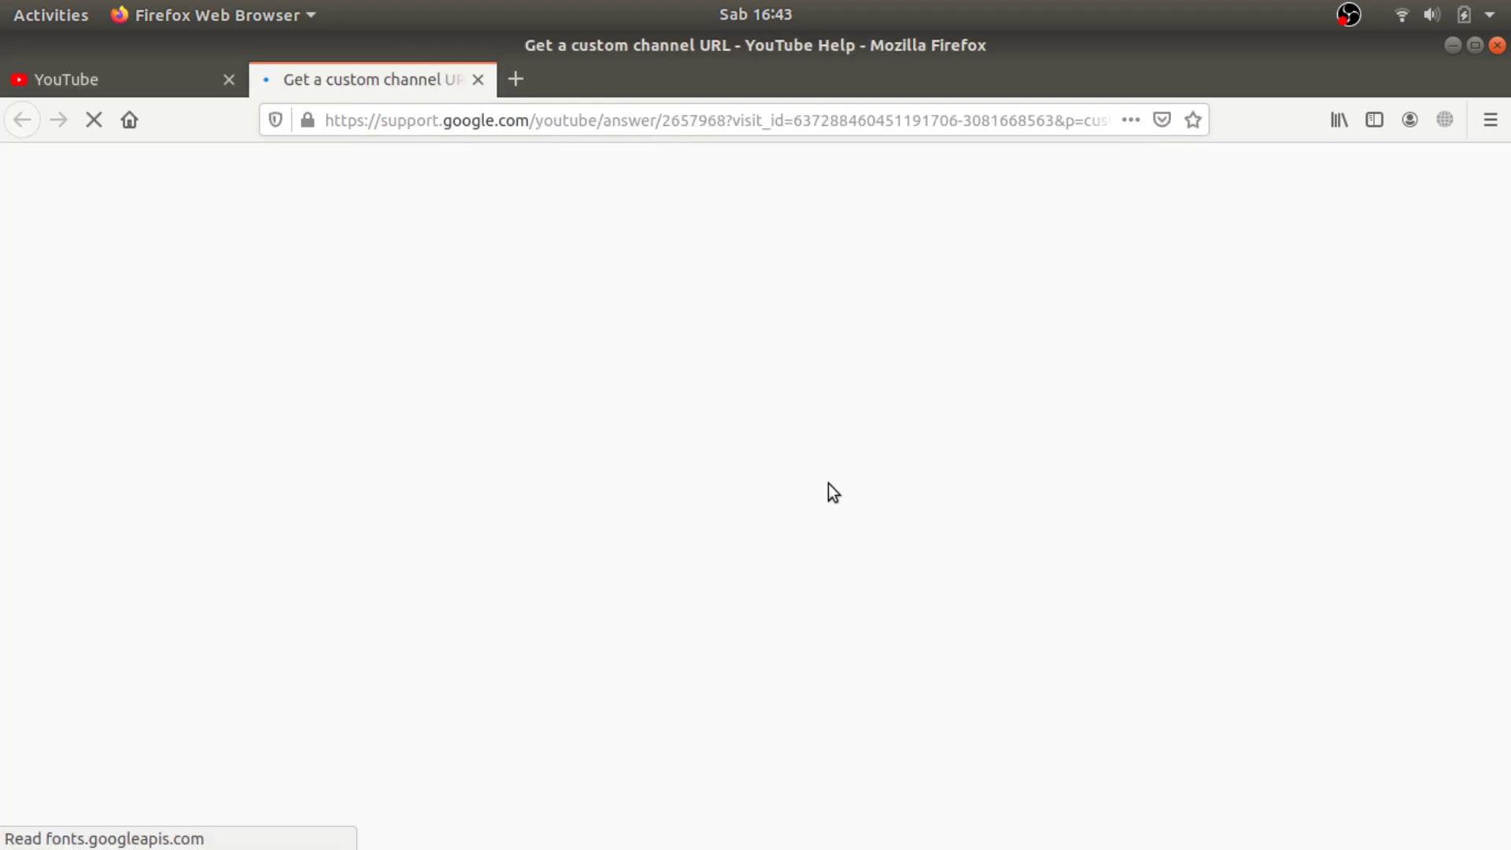
scroll(596, 533, down, 10)
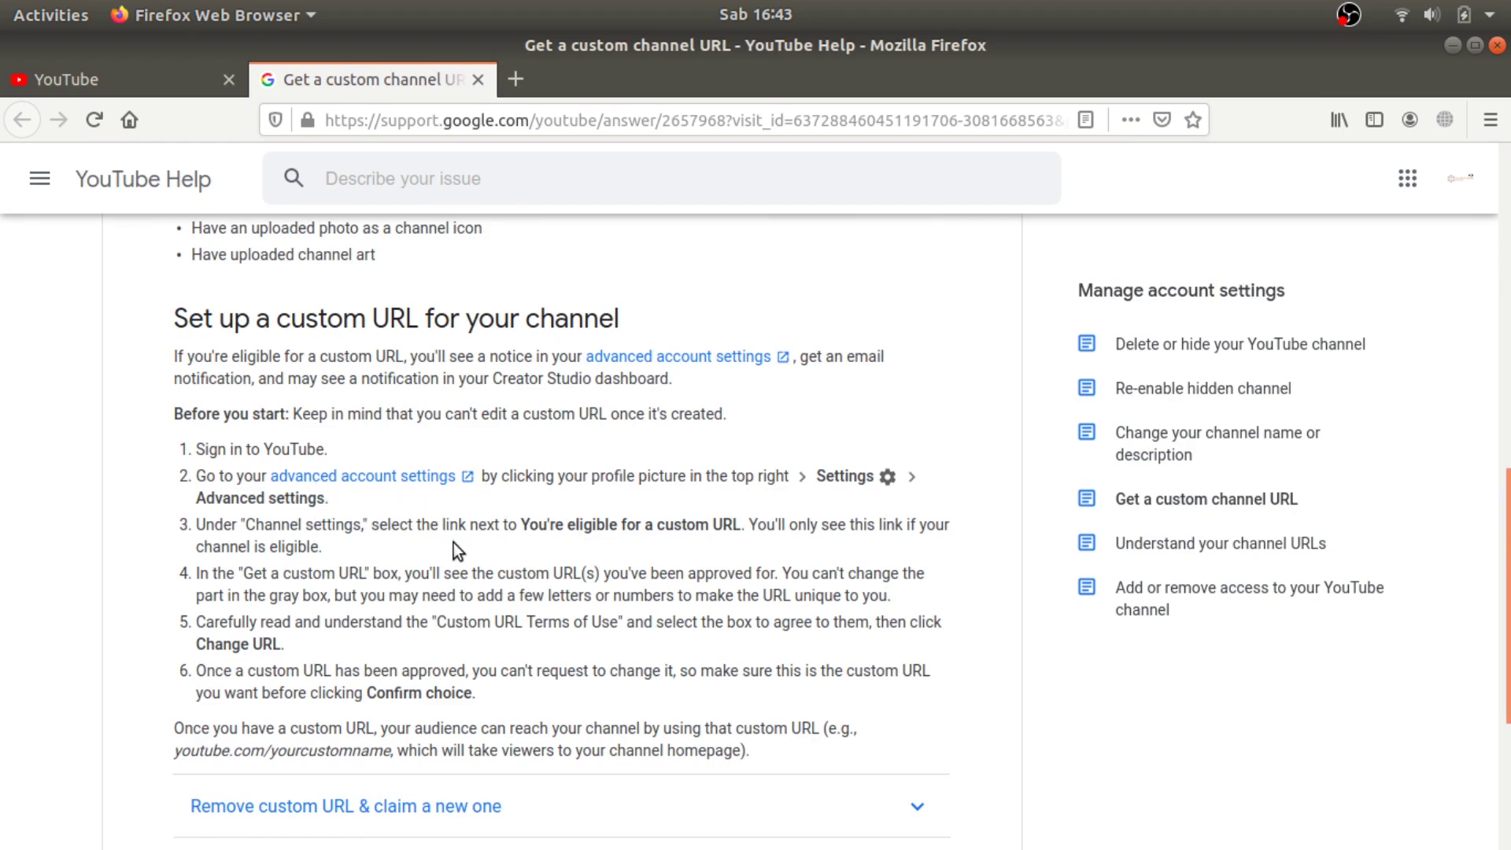
scroll(361, 668, down, 3)
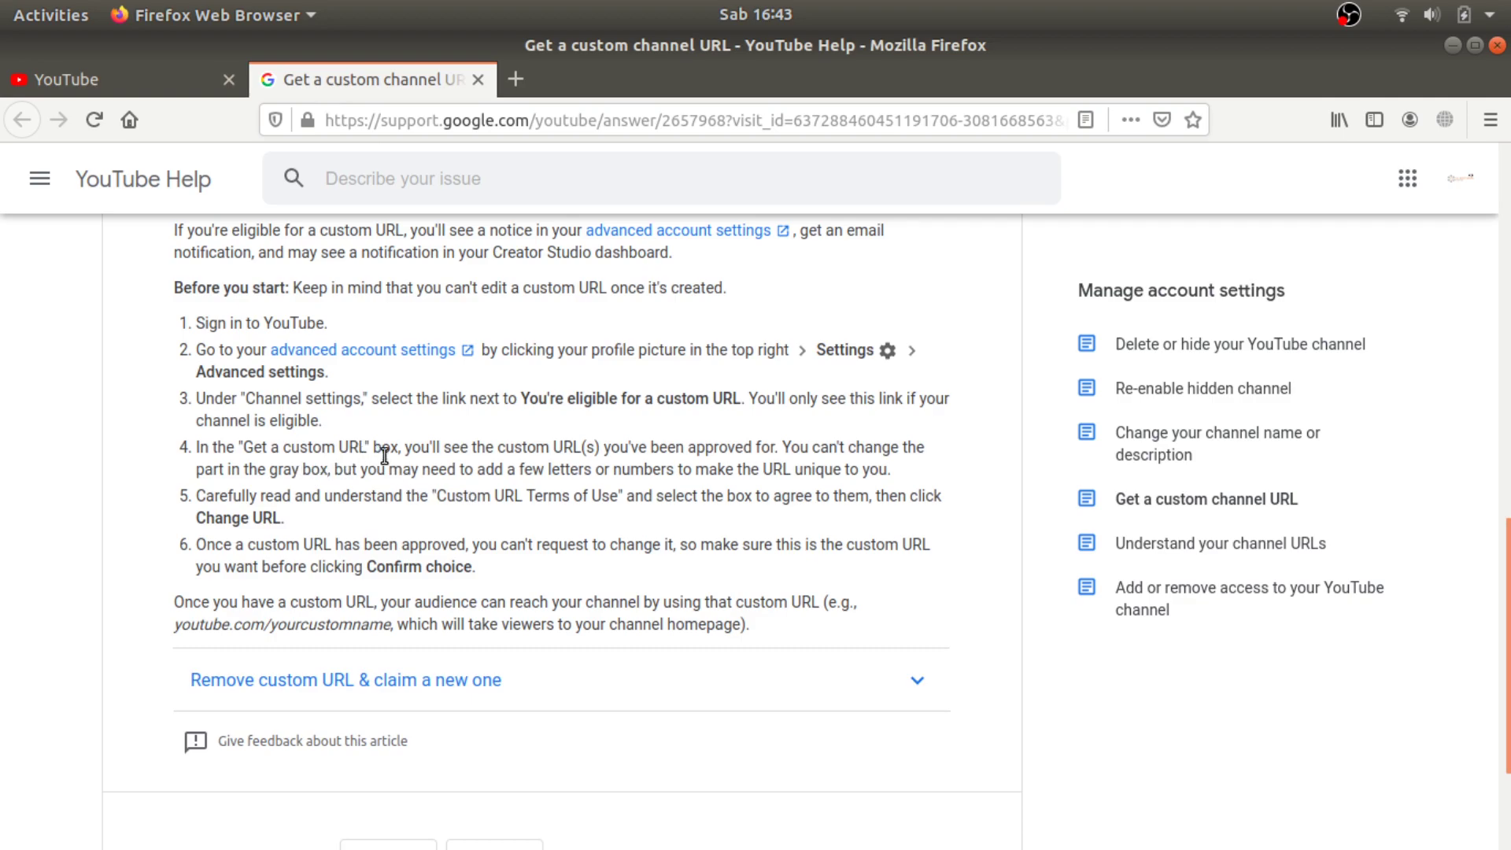
scroll(407, 563, down, 2)
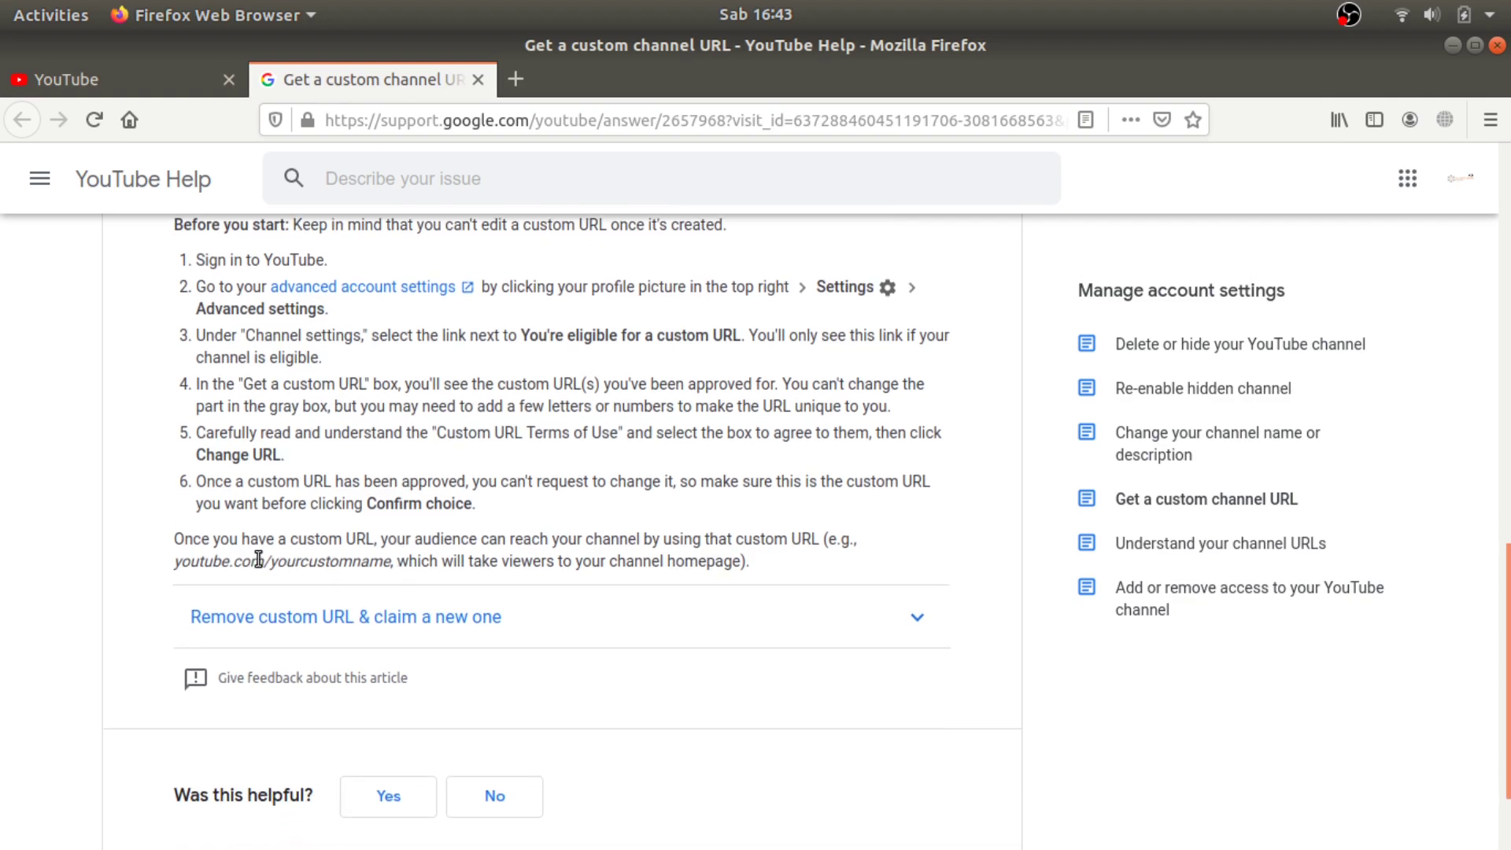
click(189, 96)
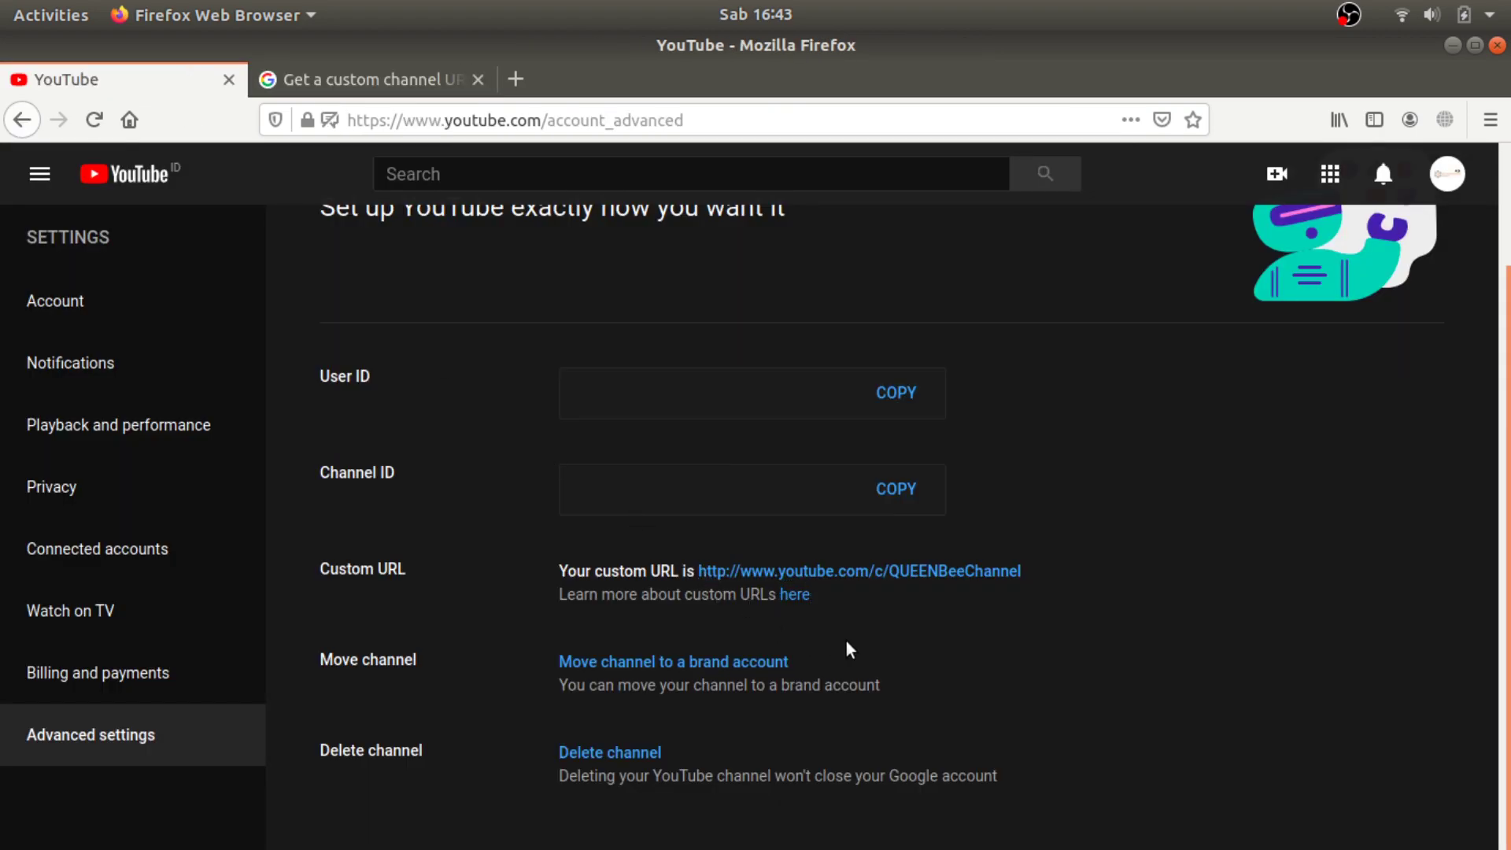
Step: Add a new line to the text editor notes reading "like in our (QUEENBee) channel"
key(alt+Tab)
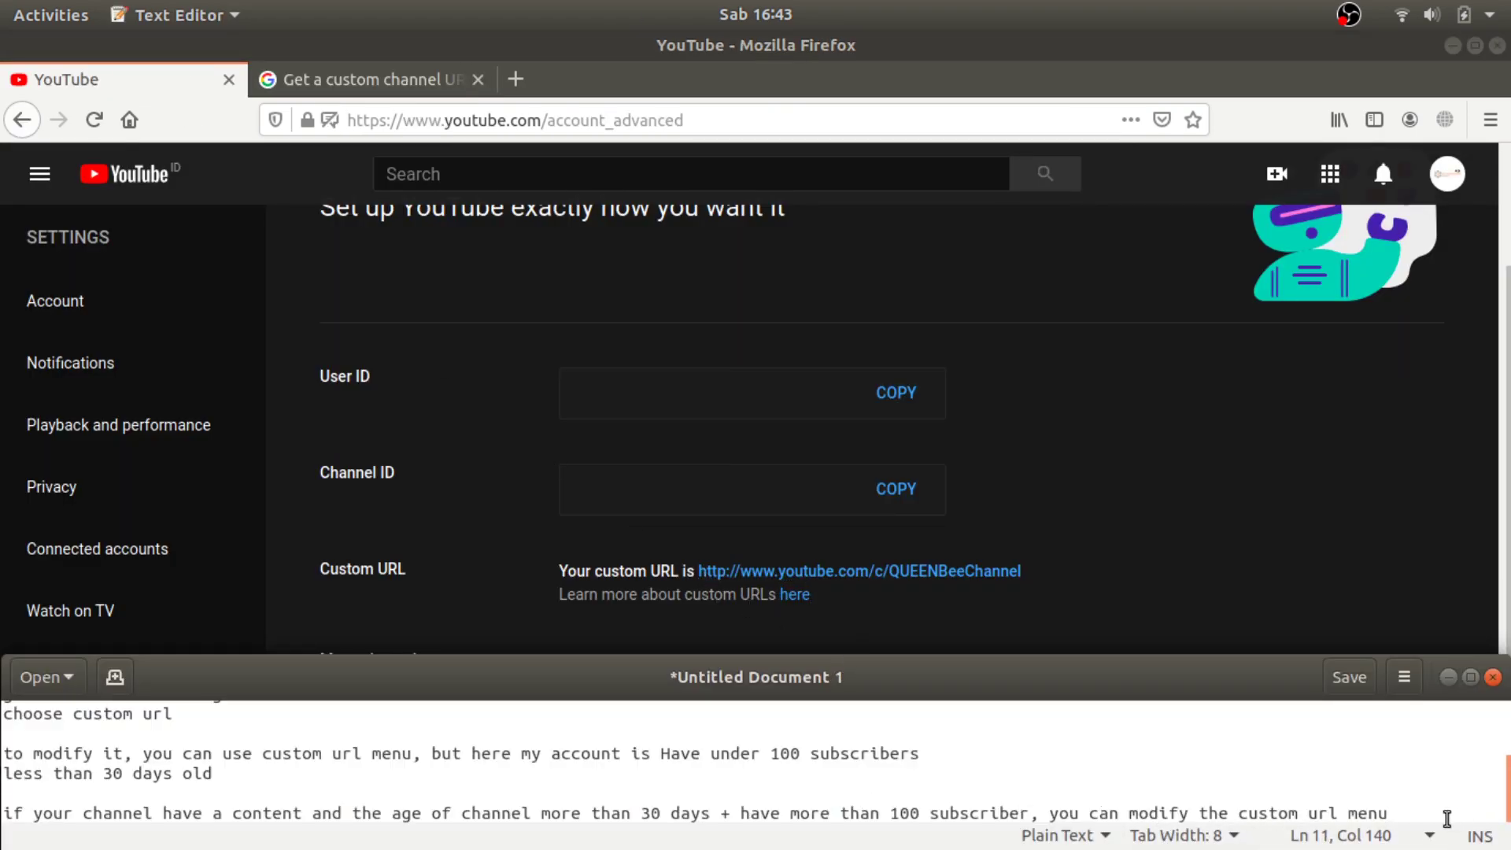
key(Return)
text(like )
text(t)
key(BackSpace)
text(in )
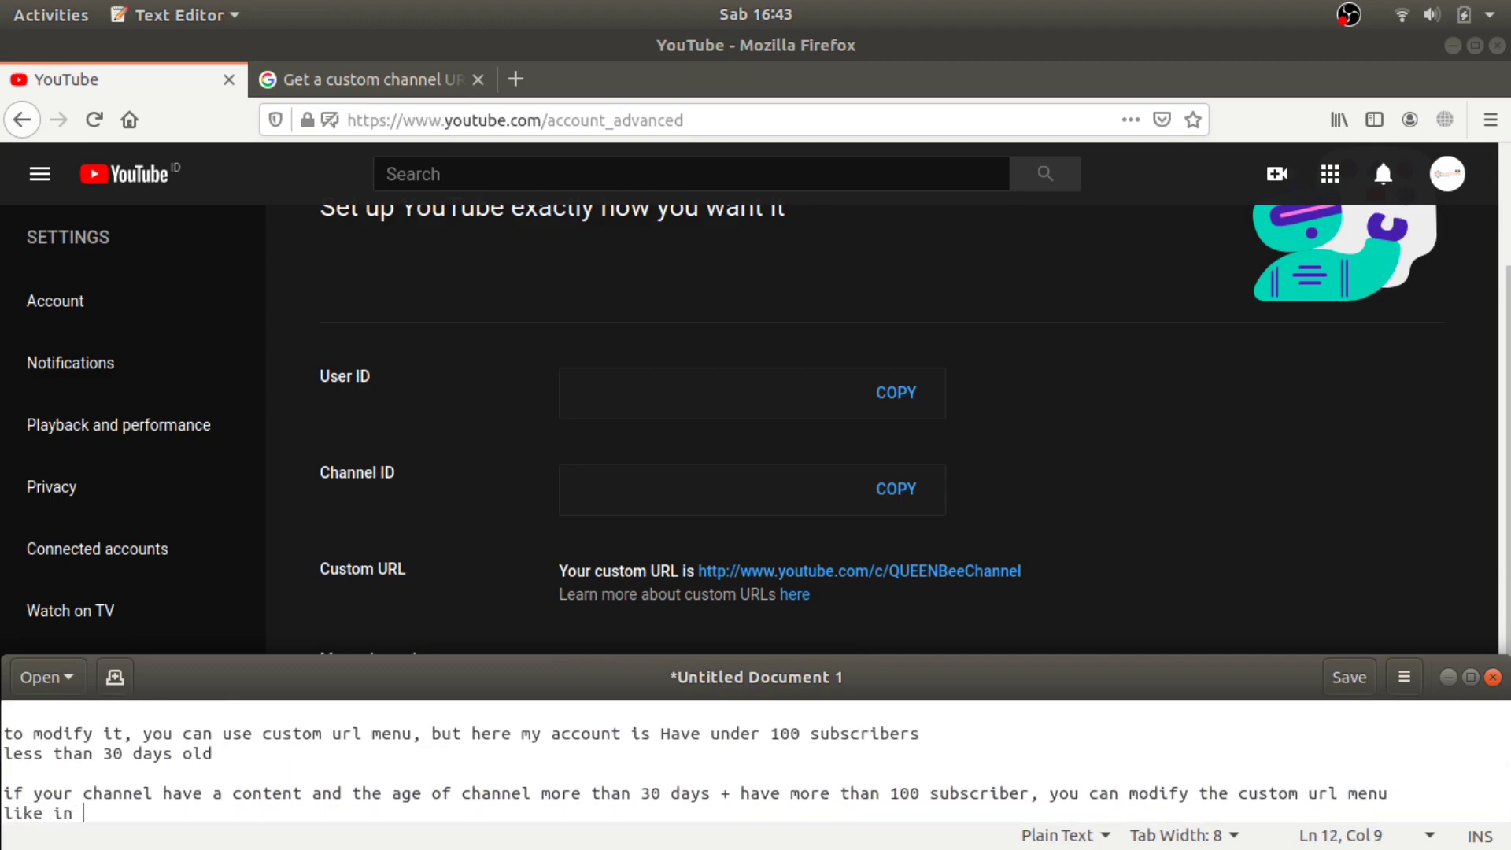
text(our)
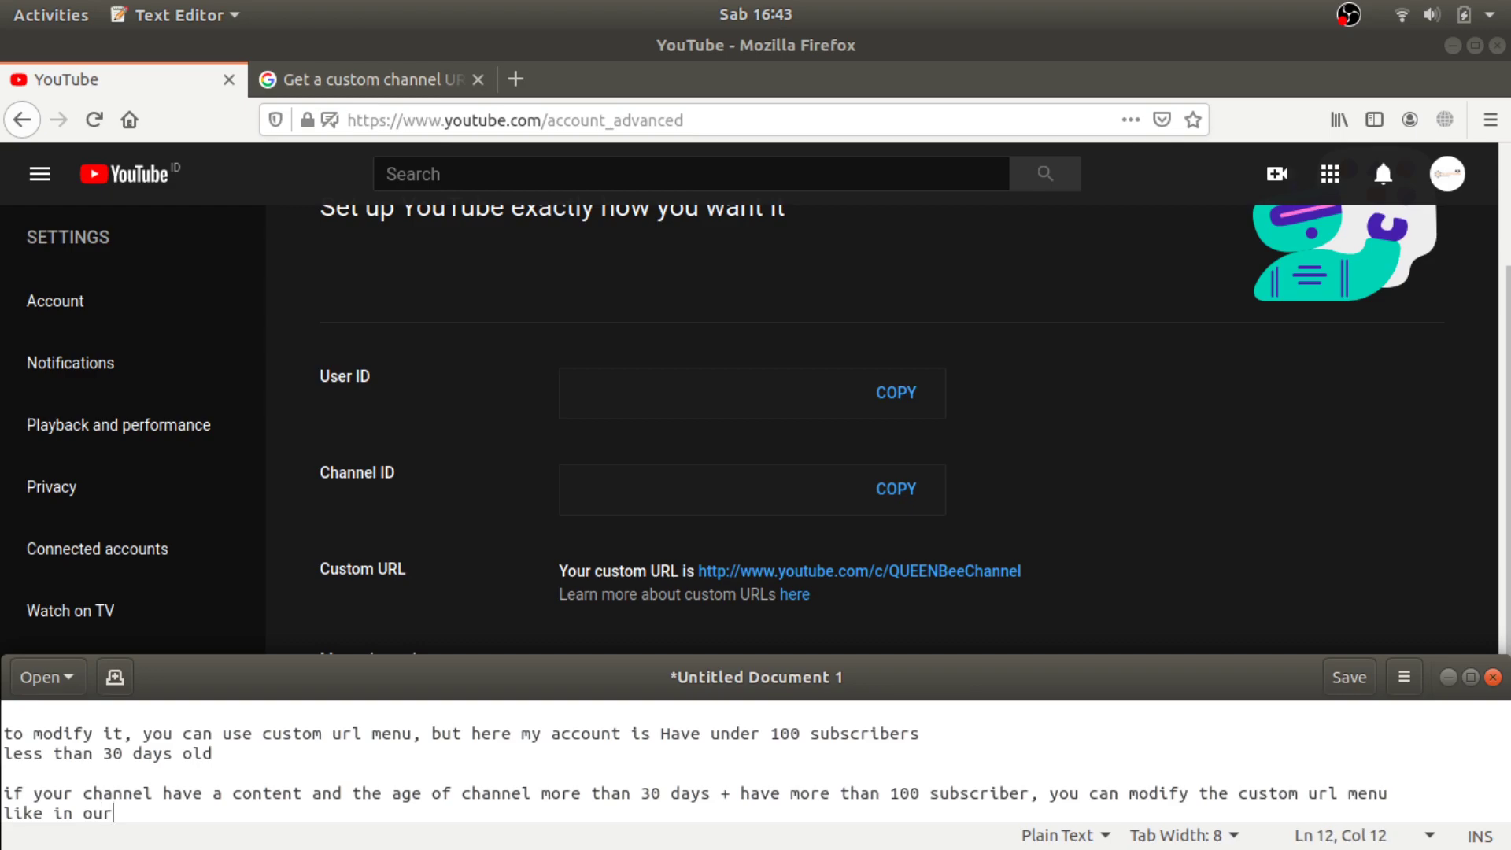
text( (QUEENBee) channel)
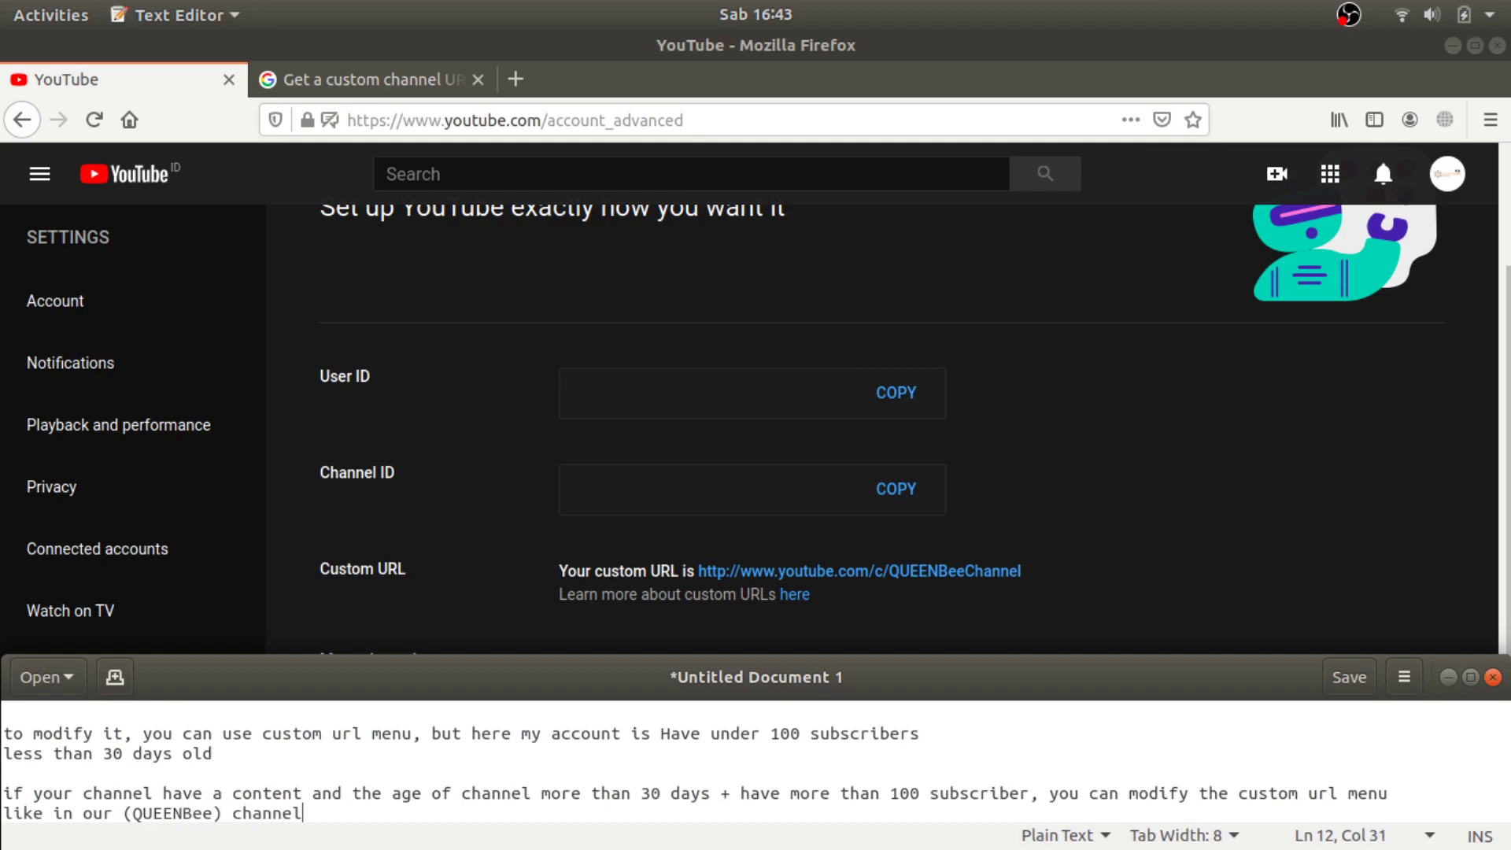
Step: Open the QUEENBeeChannel custom URL from the Firefox settings page in a new tab and show that tab
right_click(916, 573)
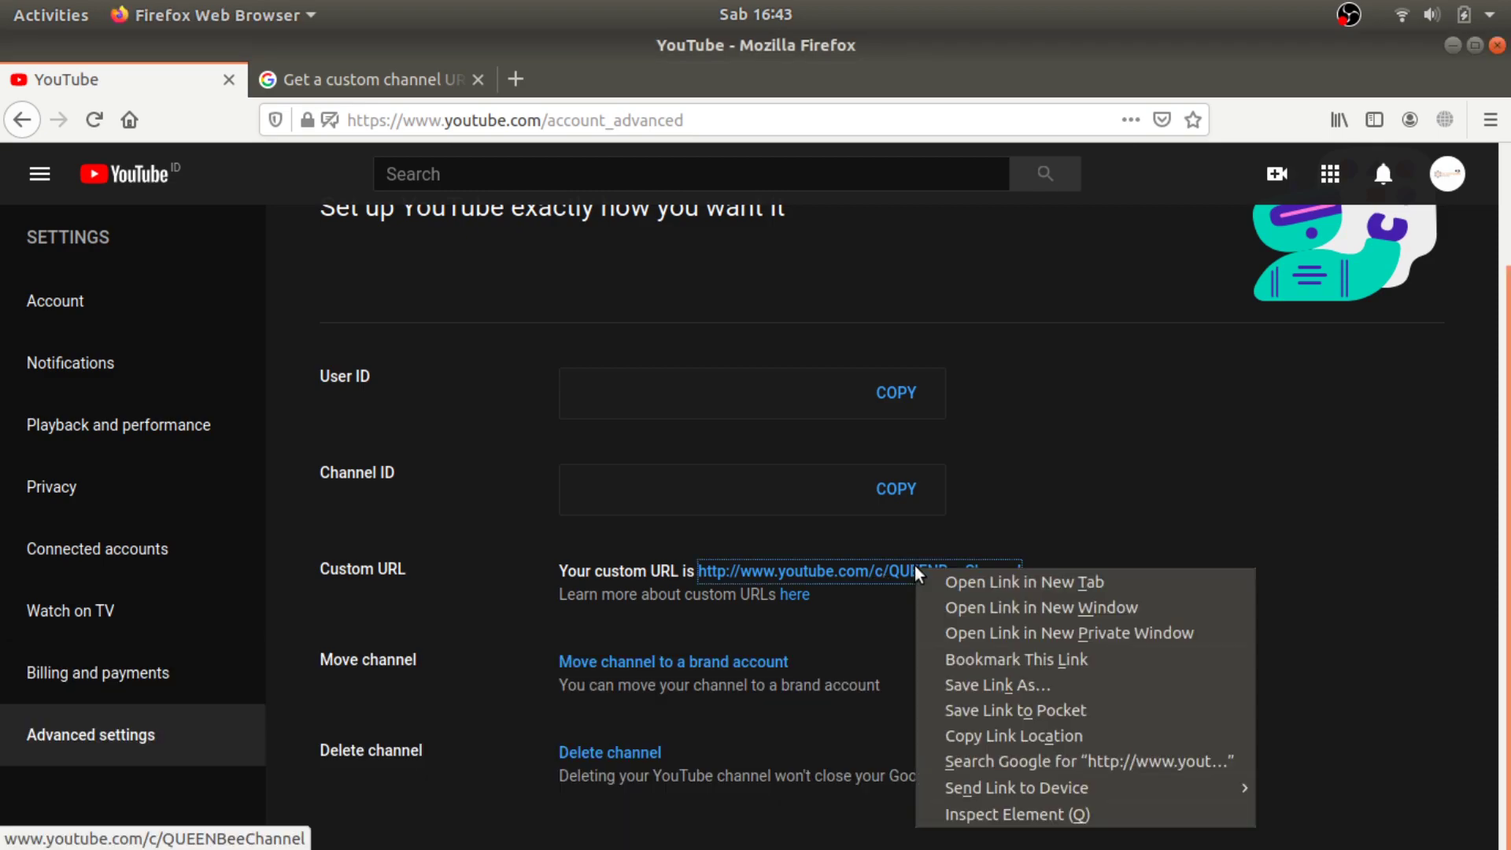
click(966, 578)
click(413, 68)
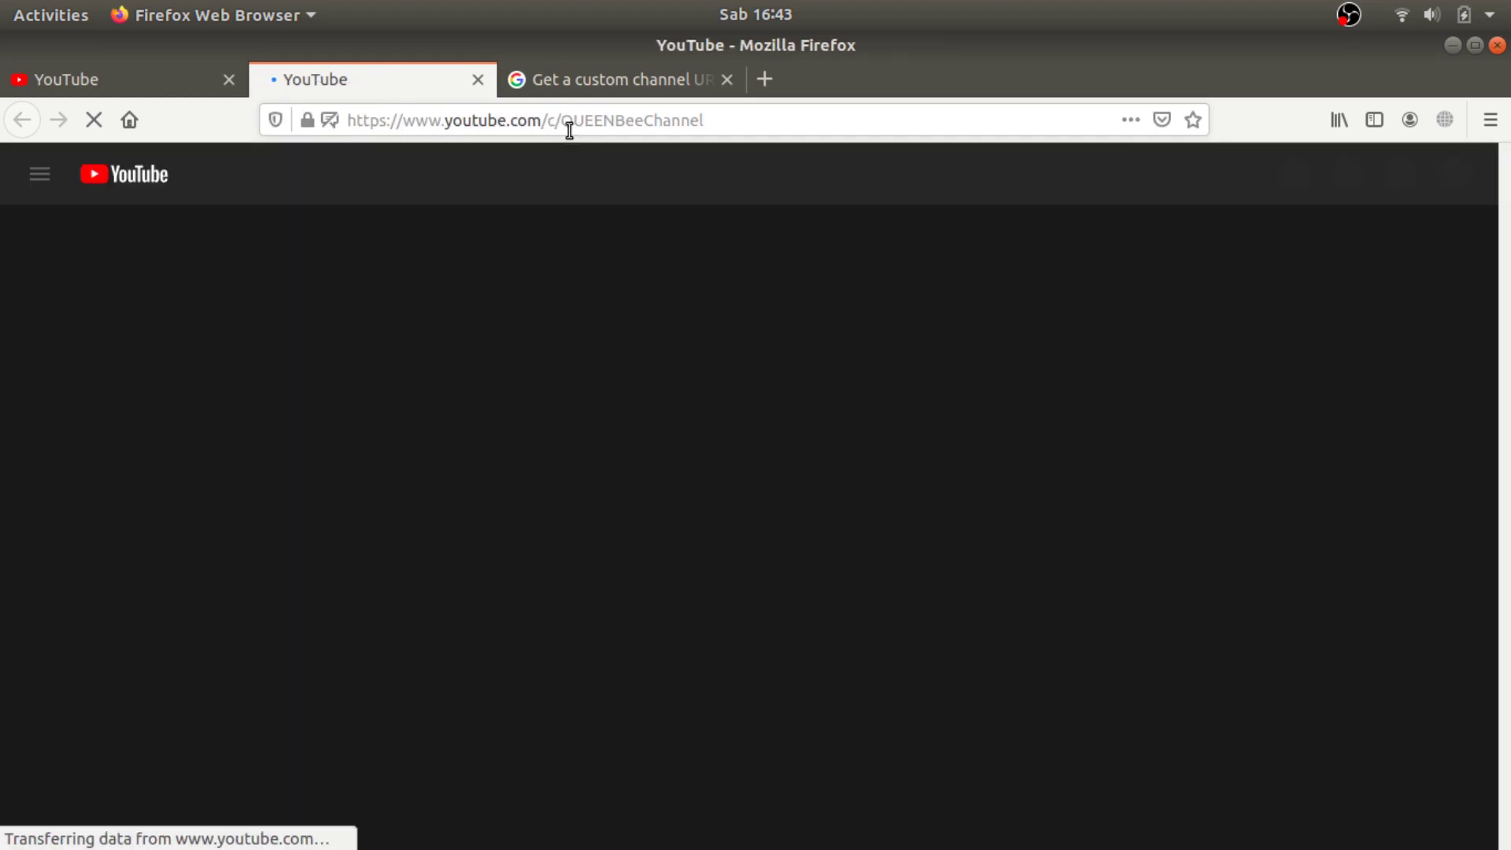
Step: Bring the text editor back over the channel page and enlarge its window upward to show all the notes
key(alt+Tab)
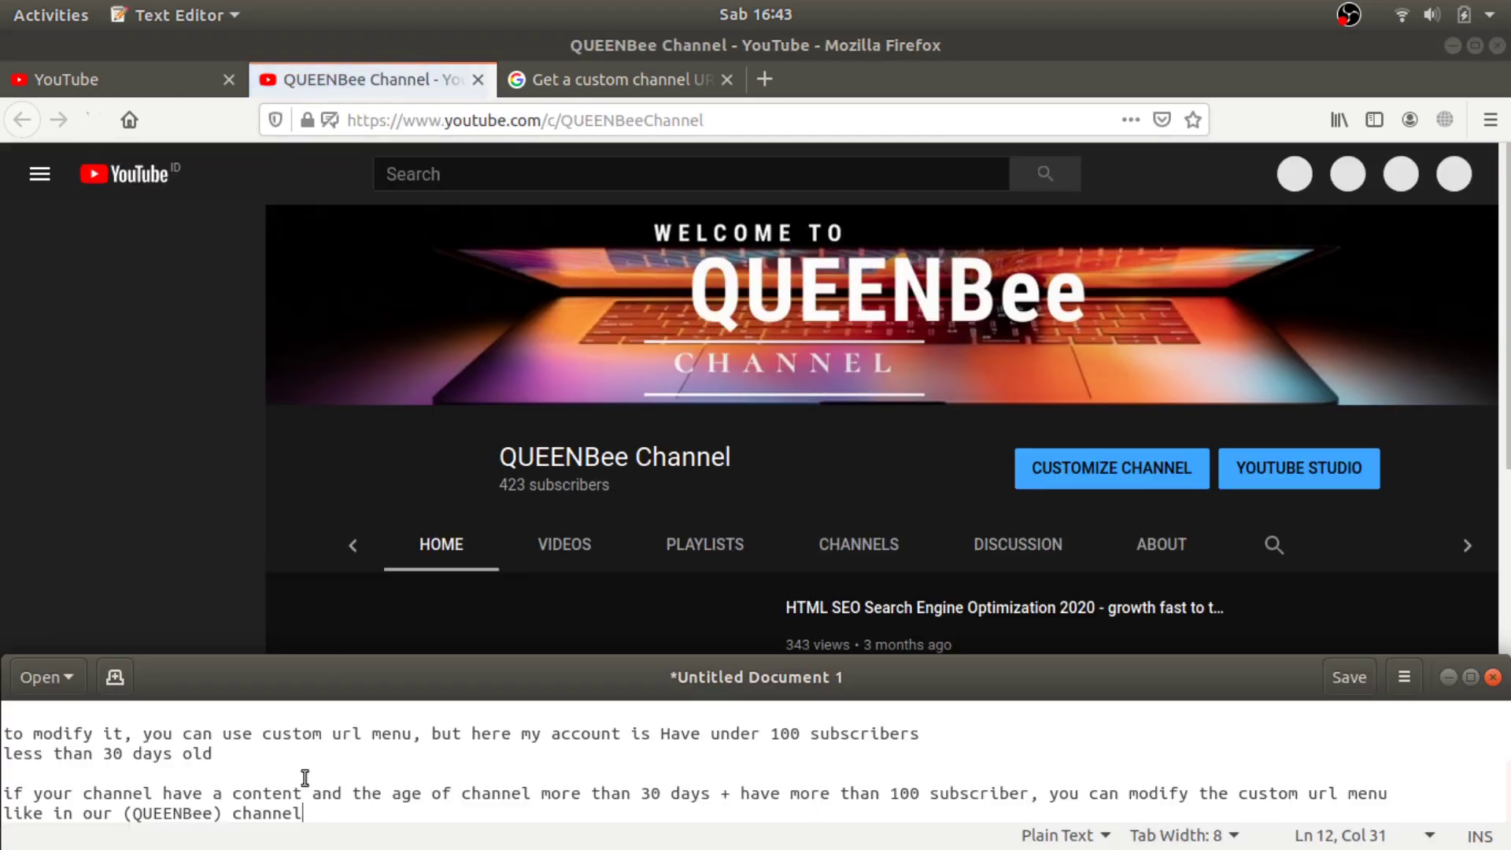
scroll(361, 801, up, 4)
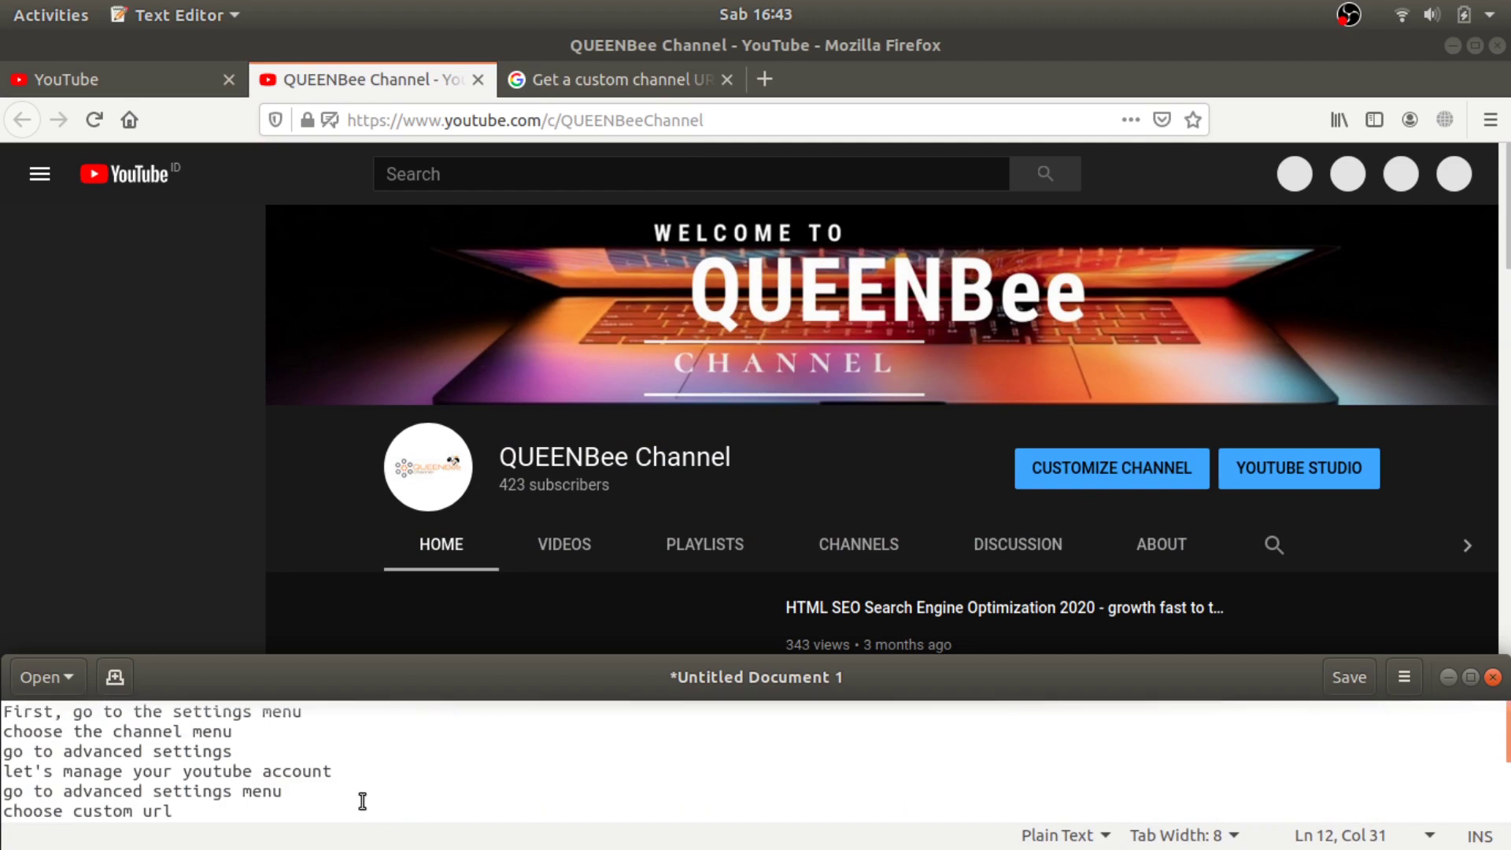
scroll(361, 801, down, 4)
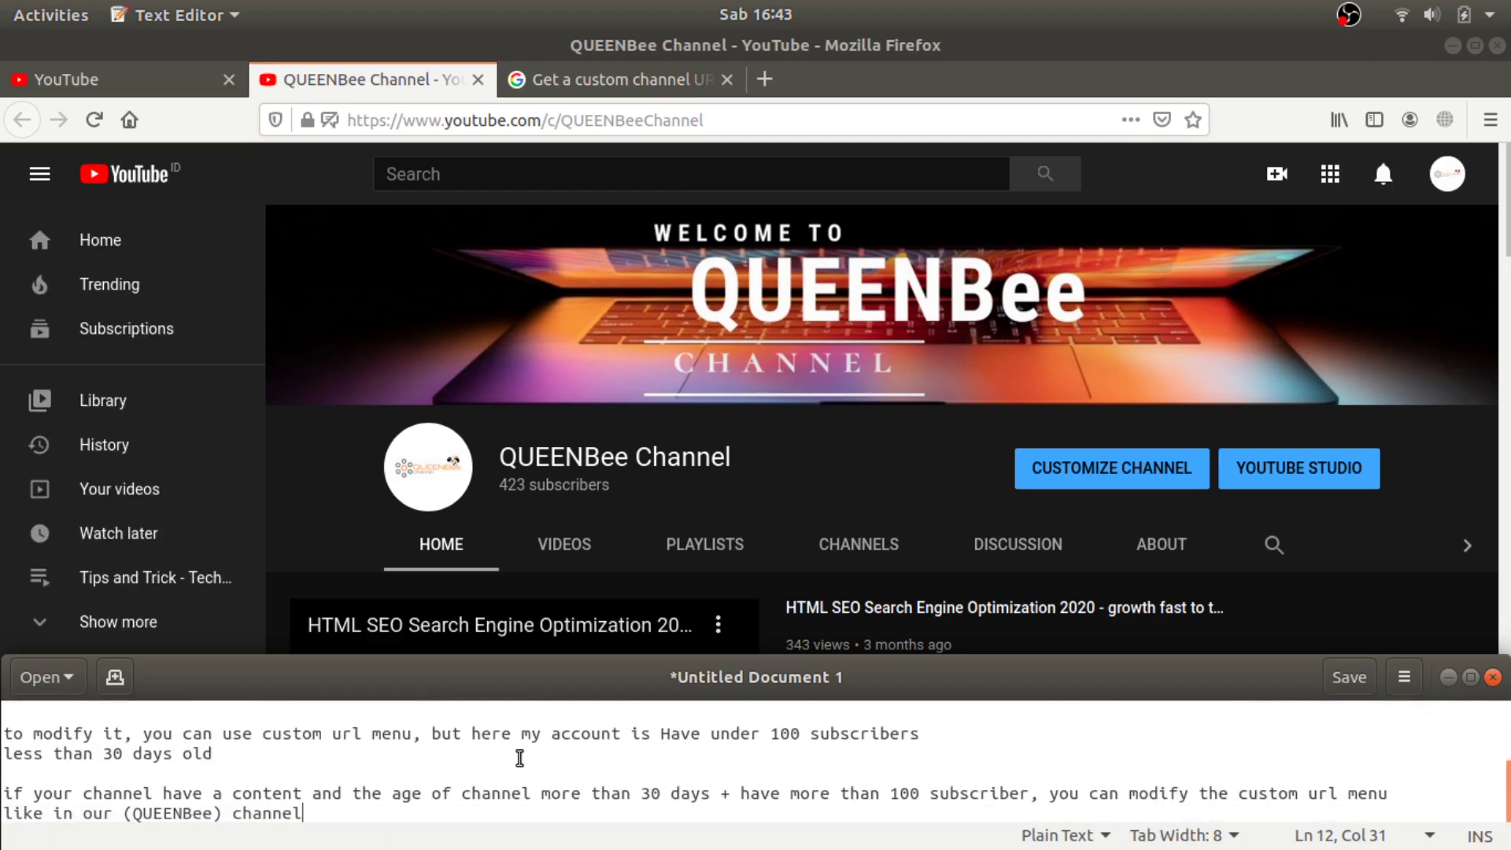
drag(507, 650, 553, 529)
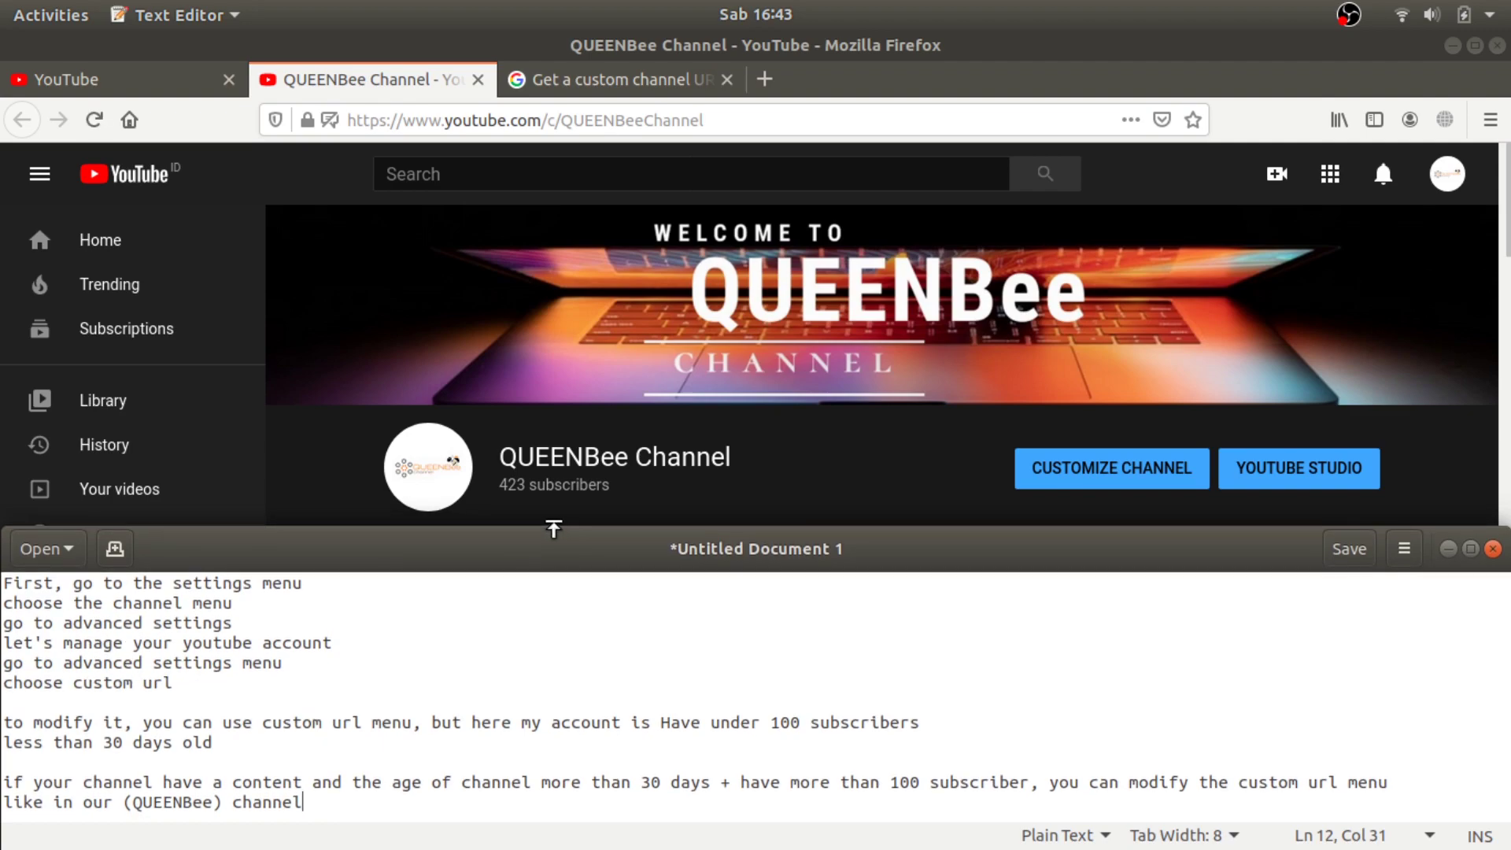